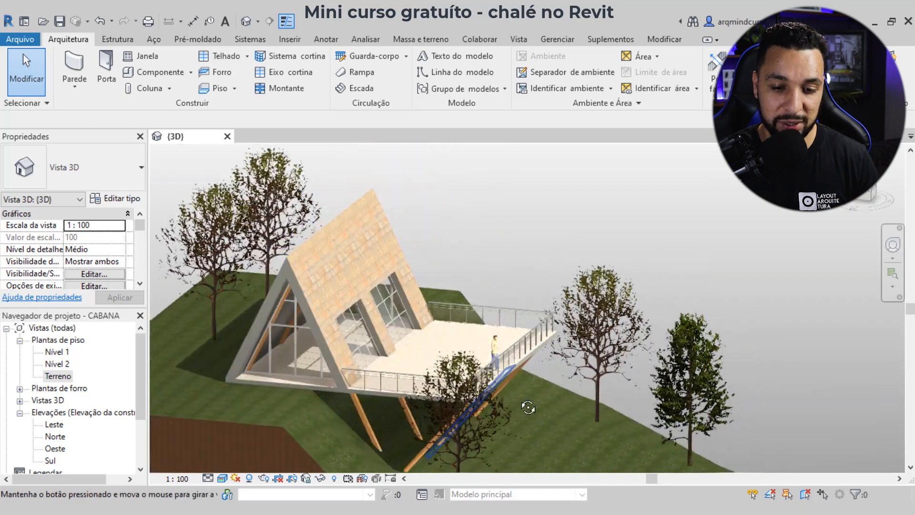
- Look over the finished chalet model in 3D and close its view
{"action": "middle_click_drag", "start_coordinate": [515, 382], "coordinate": [499, 373], "text": "shift"}
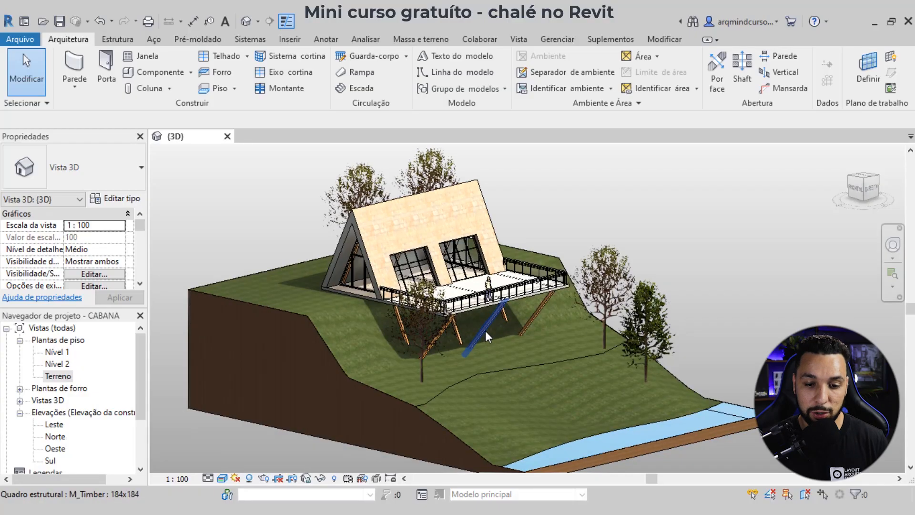
{"action": "scroll", "coordinate": [487, 332], "scroll_direction": "down", "scroll_amount": 1}
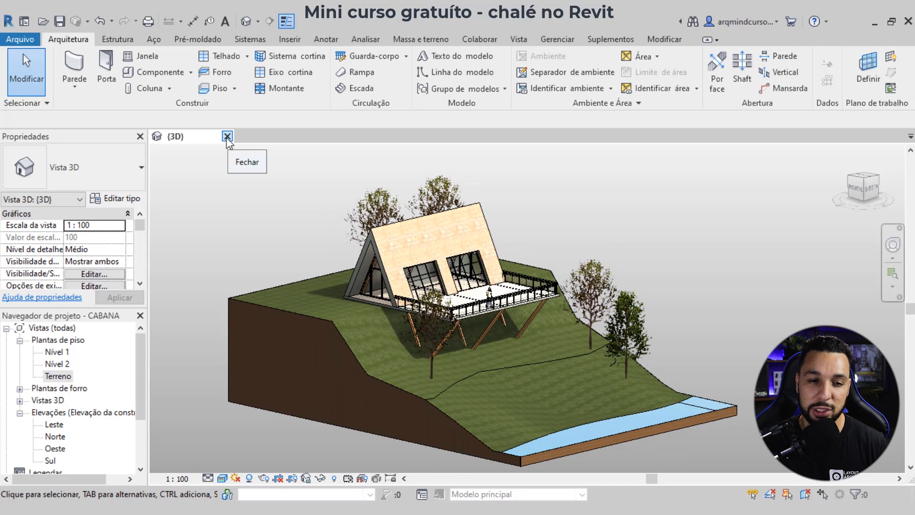
{"action": "left_click", "coordinate": [228, 137]}
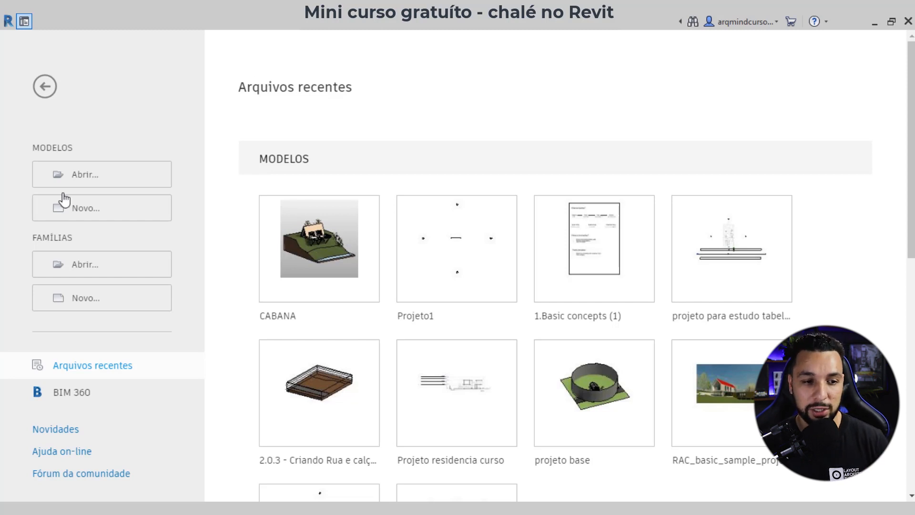
- Create a new project from the Modelo de arquitetura template
{"action": "left_click", "coordinate": [78, 210]}
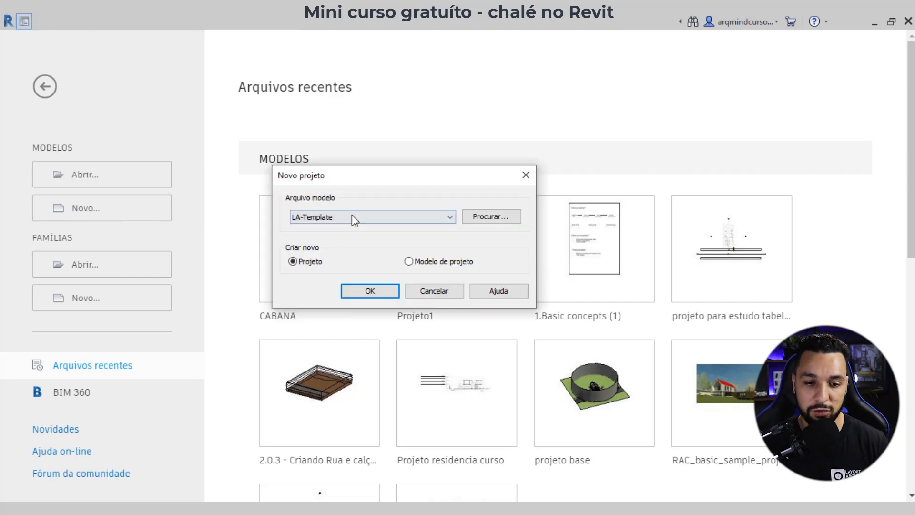
{"action": "left_click", "coordinate": [352, 217]}
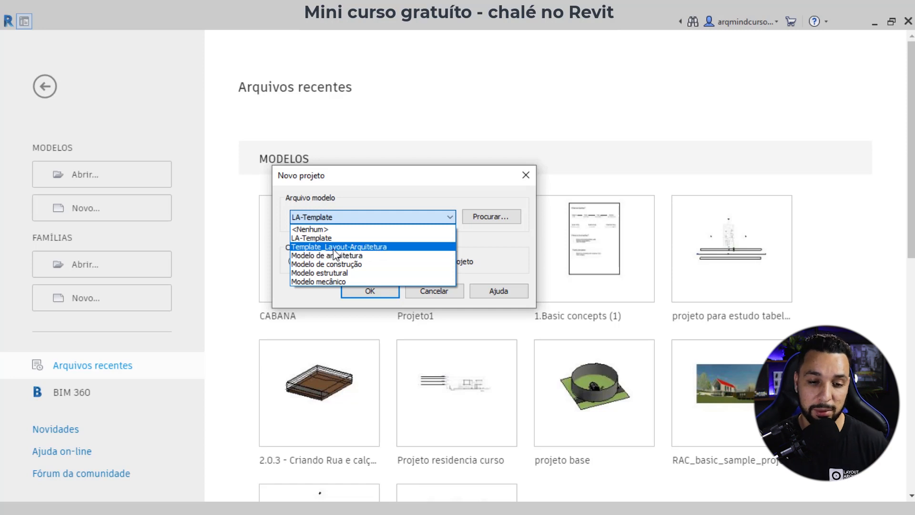
{"action": "left_click", "coordinate": [331, 256]}
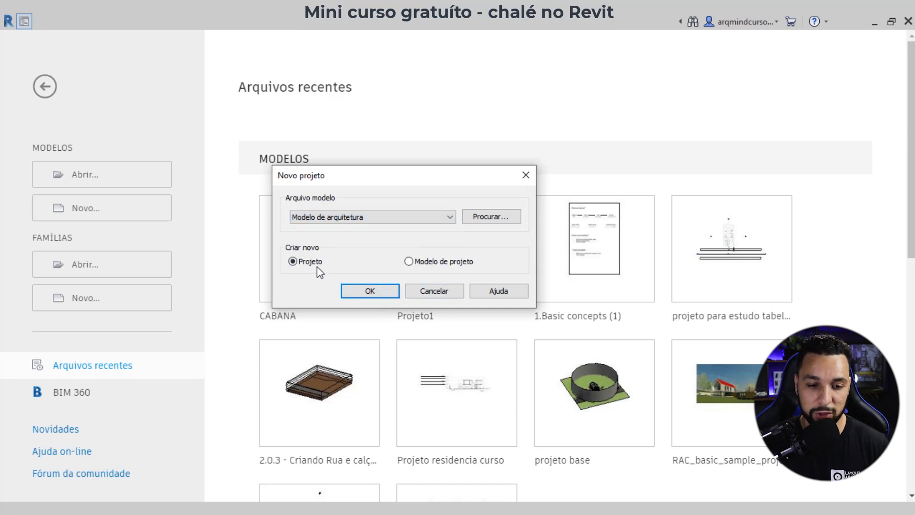
{"action": "left_click", "coordinate": [370, 292]}
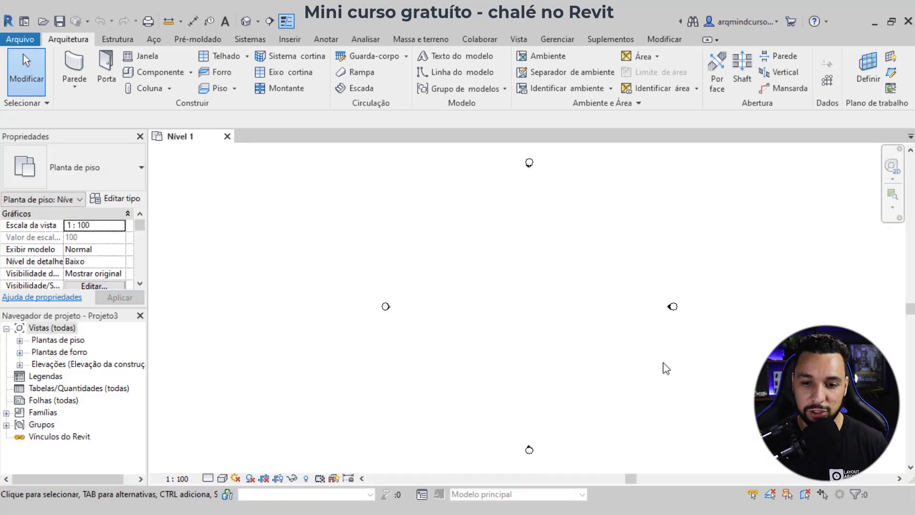
{"action": "scroll", "coordinate": [552, 333], "scroll_direction": "down", "scroll_amount": 2}
{"action": "middle_click_drag", "start_coordinate": [552, 333], "coordinate": [499, 337]}
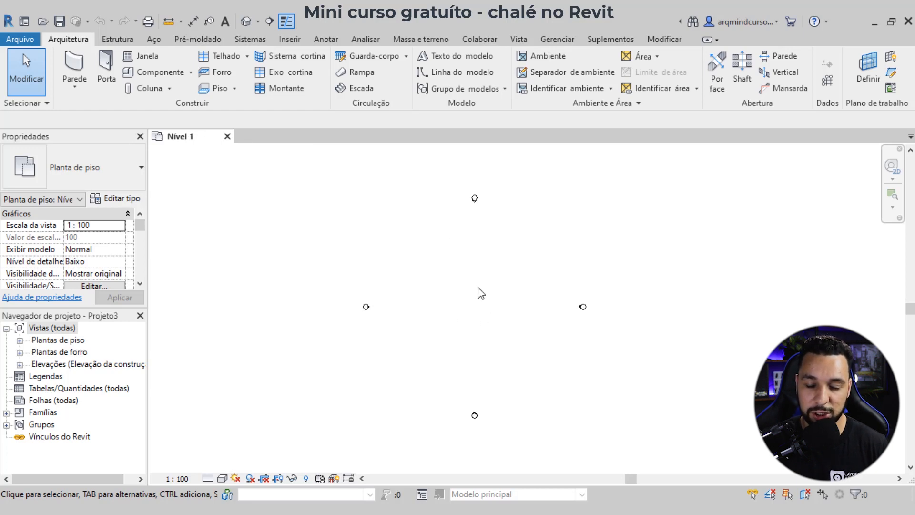
{"action": "middle_click_drag", "start_coordinate": [495, 310], "coordinate": [482, 279]}
{"action": "scroll", "coordinate": [483, 263], "scroll_direction": "up", "scroll_amount": 1}
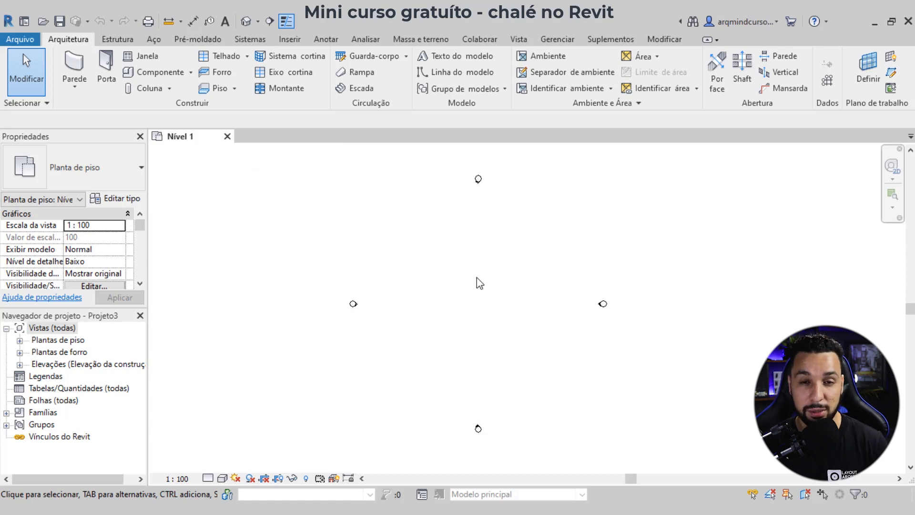
- Set the project's length units (Comprimento) to metres with two decimal places
{"action": "key", "text": "u"}
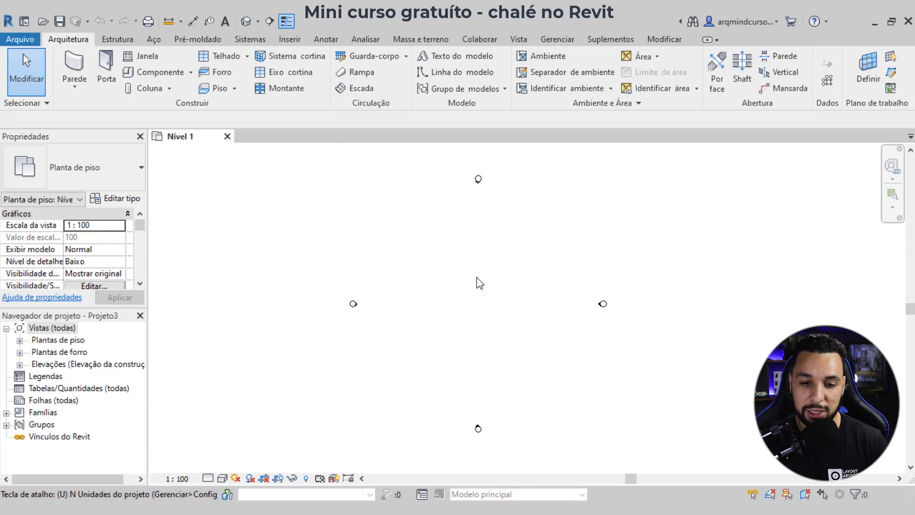
{"action": "key", "text": "n"}
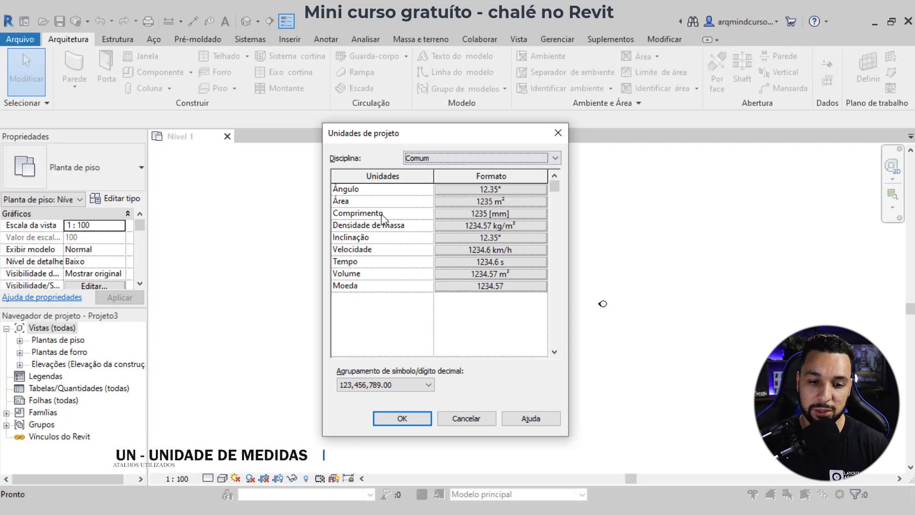
{"action": "left_click", "coordinate": [490, 213]}
{"action": "left_click", "coordinate": [596, 212]}
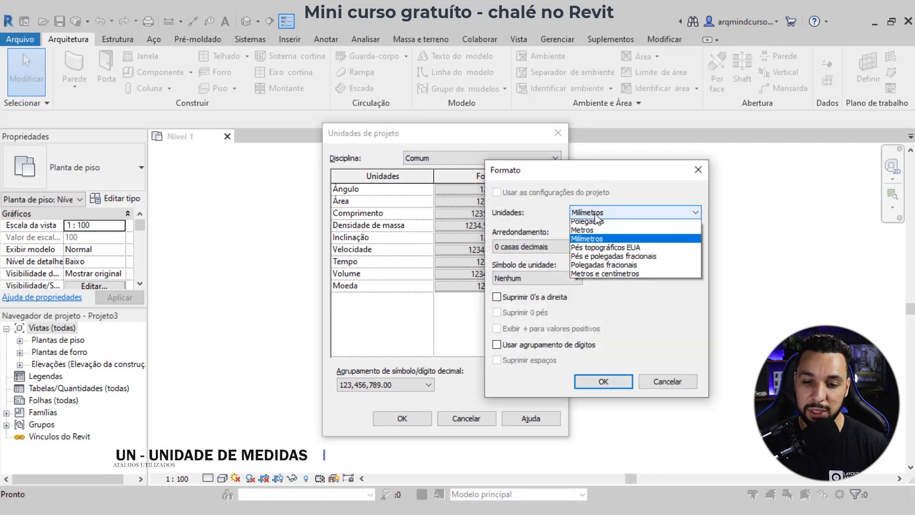
{"action": "left_click", "coordinate": [594, 257]}
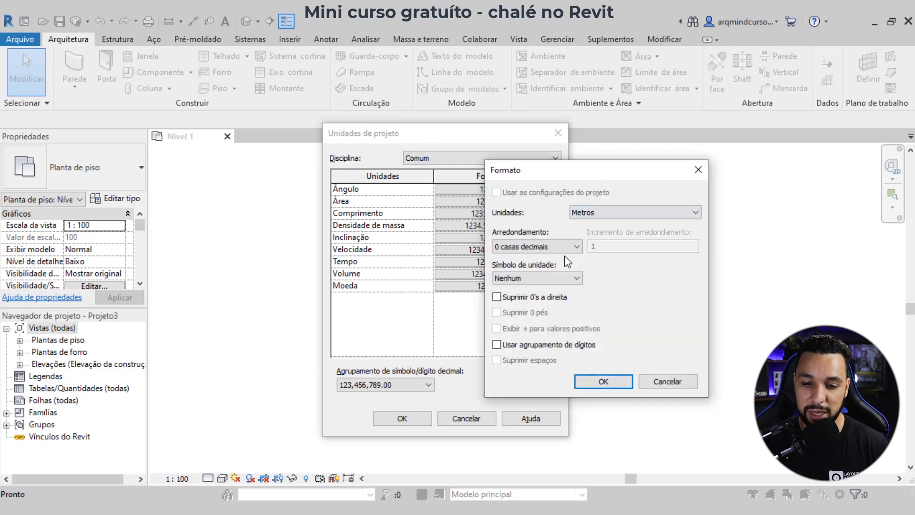
{"action": "left_click", "coordinate": [519, 246]}
{"action": "left_click", "coordinate": [524, 302]}
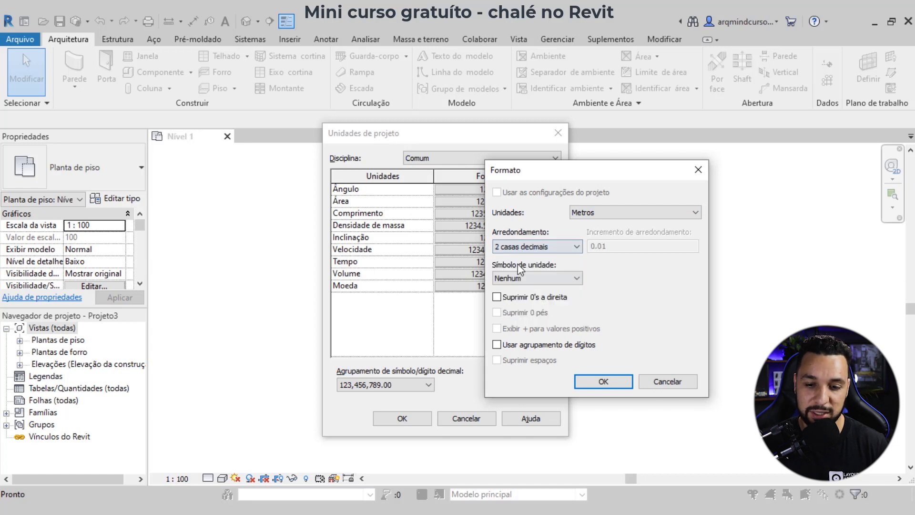
{"action": "left_click", "coordinate": [601, 381]}
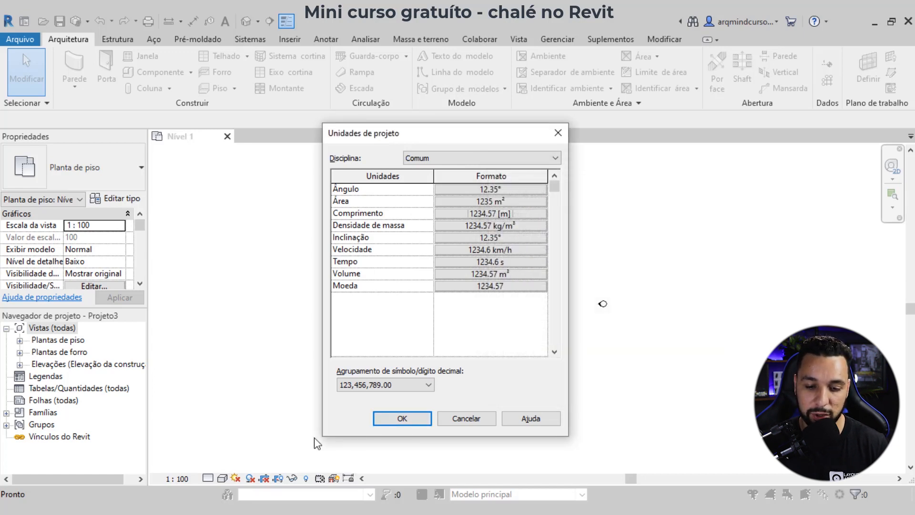
{"action": "left_click", "coordinate": [404, 419]}
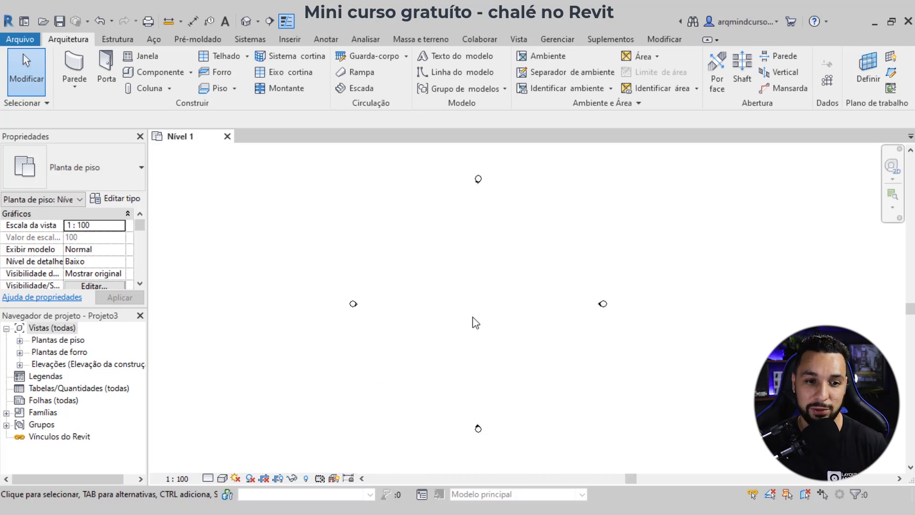
- Open the Sul elevation and set the height of level Nível 2 to 3.5 m
{"action": "left_click", "coordinate": [20, 365]}
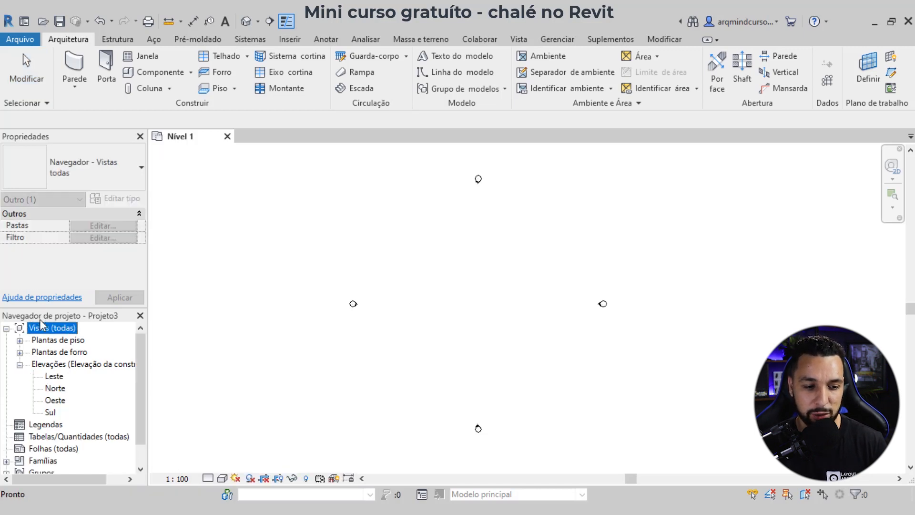
{"action": "double_click", "coordinate": [51, 413]}
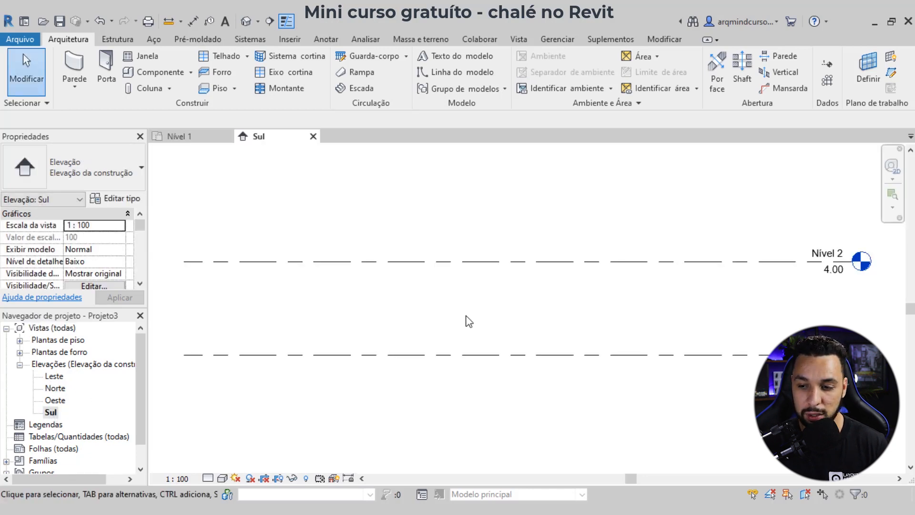
{"action": "scroll", "coordinate": [467, 321], "scroll_direction": "down", "scroll_amount": 2}
{"action": "left_click", "coordinate": [688, 289]}
{"action": "middle_click_drag", "start_coordinate": [697, 296], "coordinate": [717, 293]}
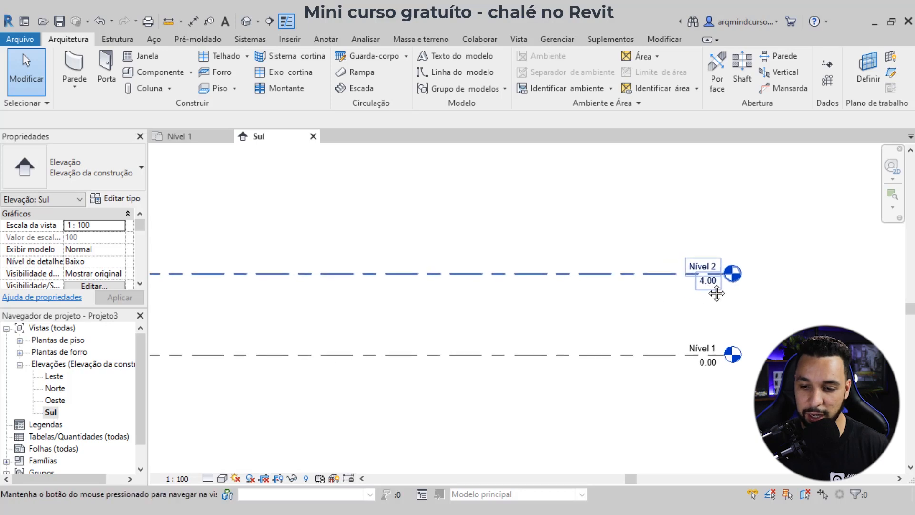
{"action": "double_click", "coordinate": [707, 284]}
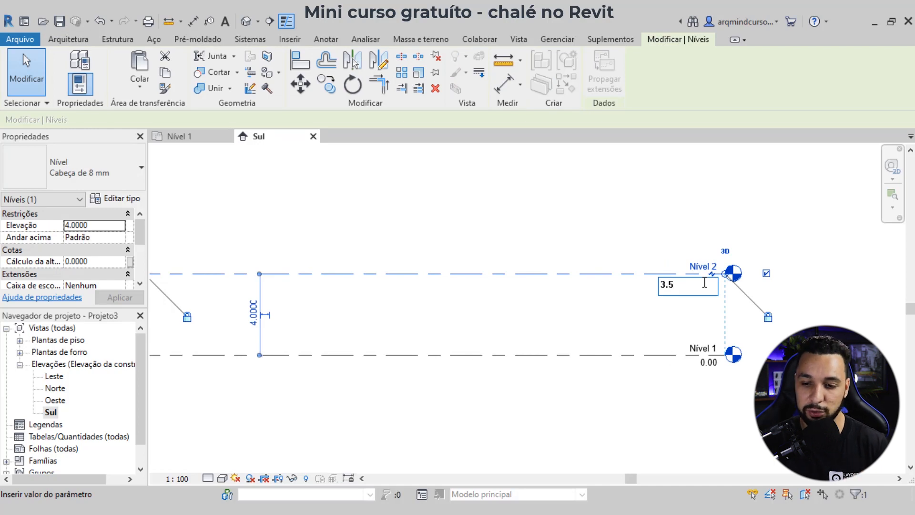
{"action": "key", "text": "Return"}
{"action": "left_click", "coordinate": [629, 313]}
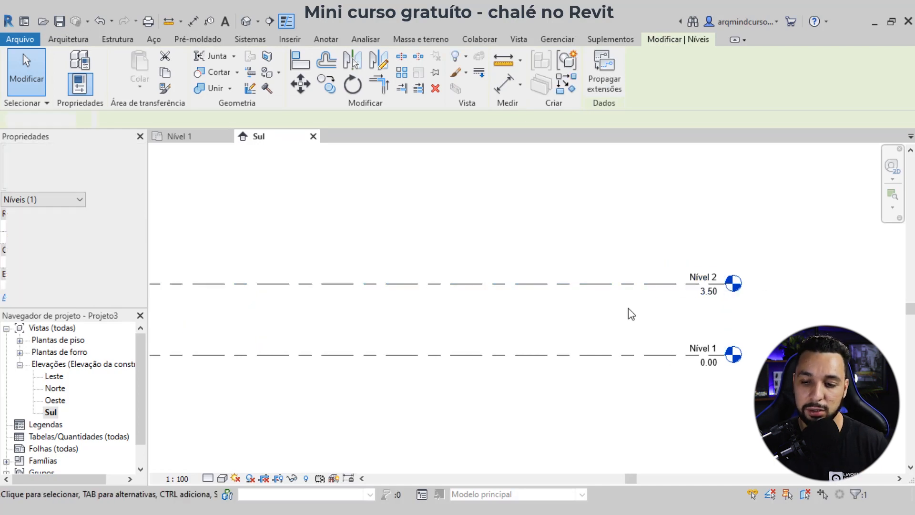
{"action": "scroll", "coordinate": [709, 301], "scroll_direction": "down", "scroll_amount": 1}
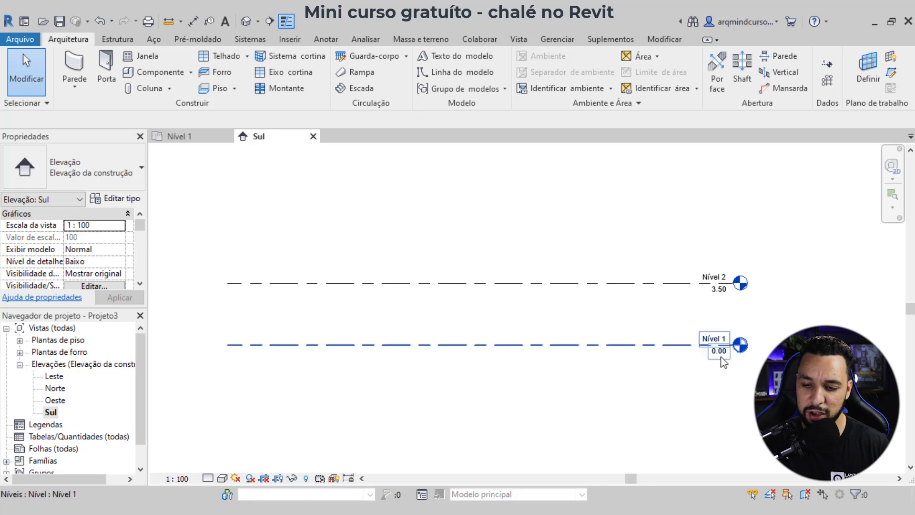
{"action": "scroll", "coordinate": [705, 292], "scroll_direction": "up", "scroll_amount": 1}
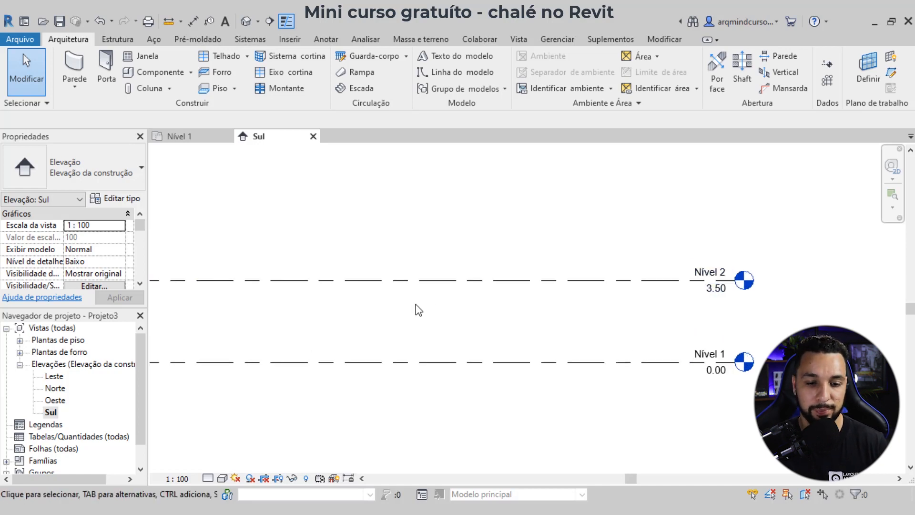
{"action": "scroll", "coordinate": [412, 312], "scroll_direction": "down", "scroll_amount": 1}
{"action": "middle_click_drag", "start_coordinate": [400, 325], "coordinate": [453, 319]}
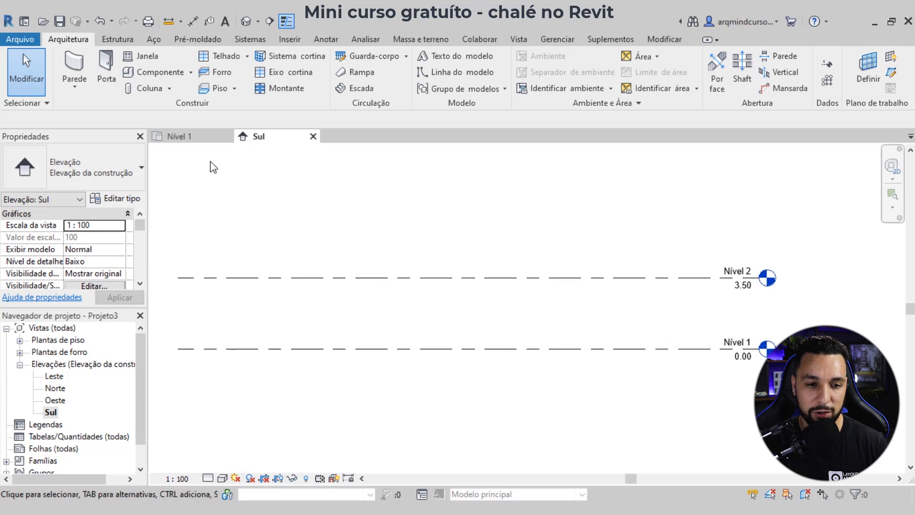
- Draw a horizontal grid line from right to left in the Nível 1 floor plan, slightly below the centre between the elevation markers
{"action": "left_click", "coordinate": [190, 136]}
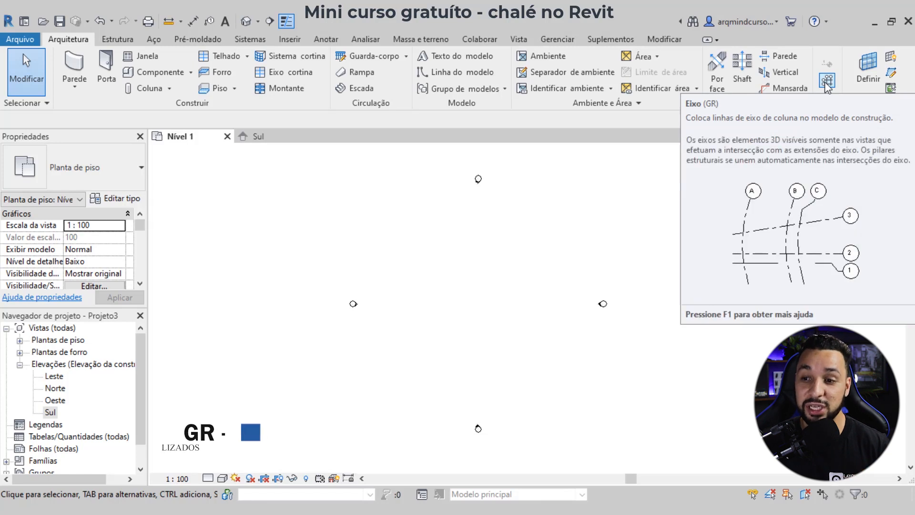
{"action": "left_click", "coordinate": [827, 81]}
{"action": "left_click", "coordinate": [434, 333]}
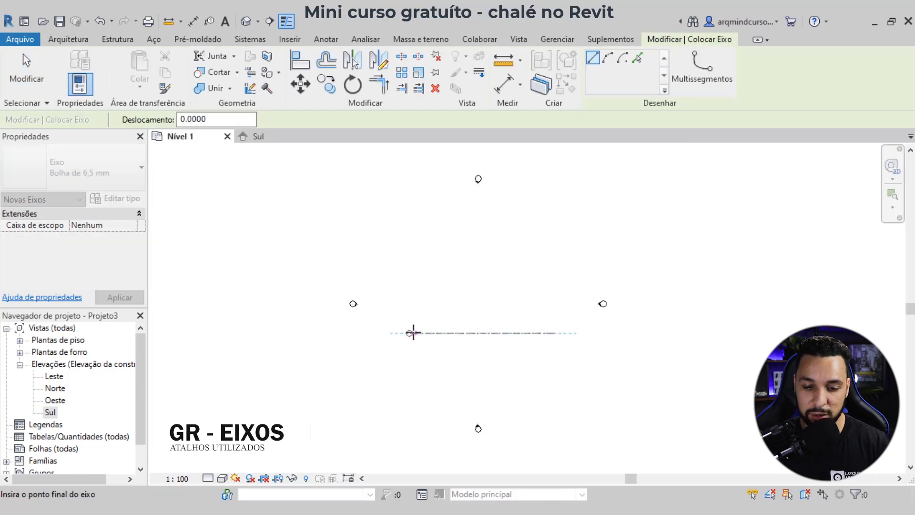
{"action": "left_click", "coordinate": [413, 332]}
{"action": "scroll", "coordinate": [493, 334], "scroll_direction": "up", "scroll_amount": 3}
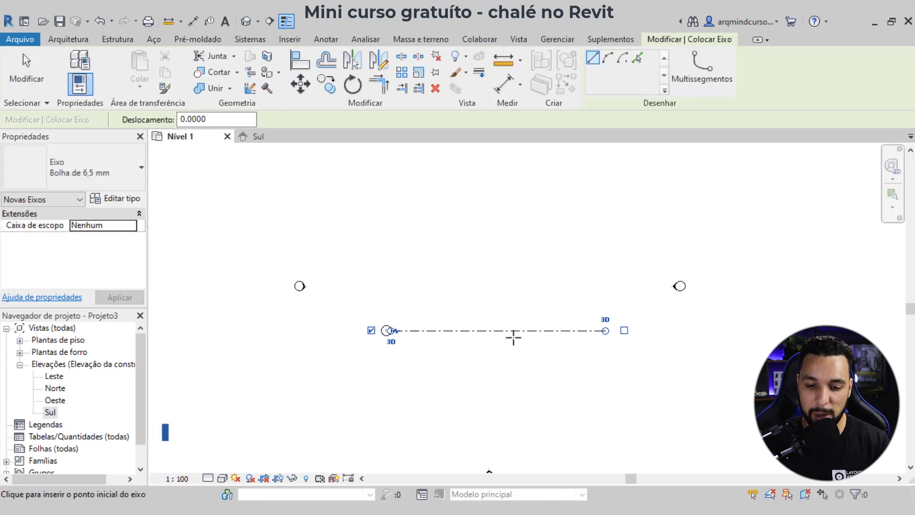
{"action": "key", "text": "Escape"}
{"action": "key", "text": "Escape"}
{"action": "scroll", "coordinate": [486, 343], "scroll_direction": "down", "scroll_amount": 2}
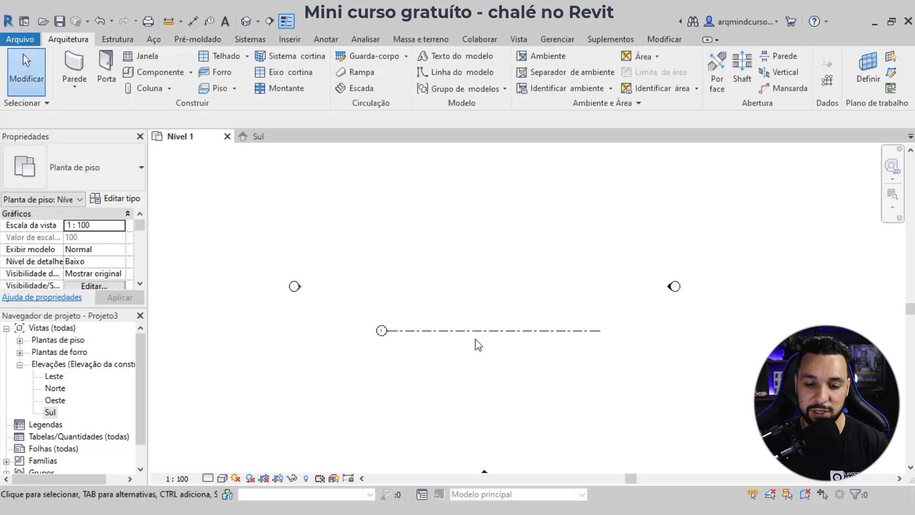
{"action": "scroll", "coordinate": [476, 351], "scroll_direction": "down", "scroll_amount": 1}
{"action": "scroll", "coordinate": [451, 348], "scroll_direction": "up", "scroll_amount": 3}
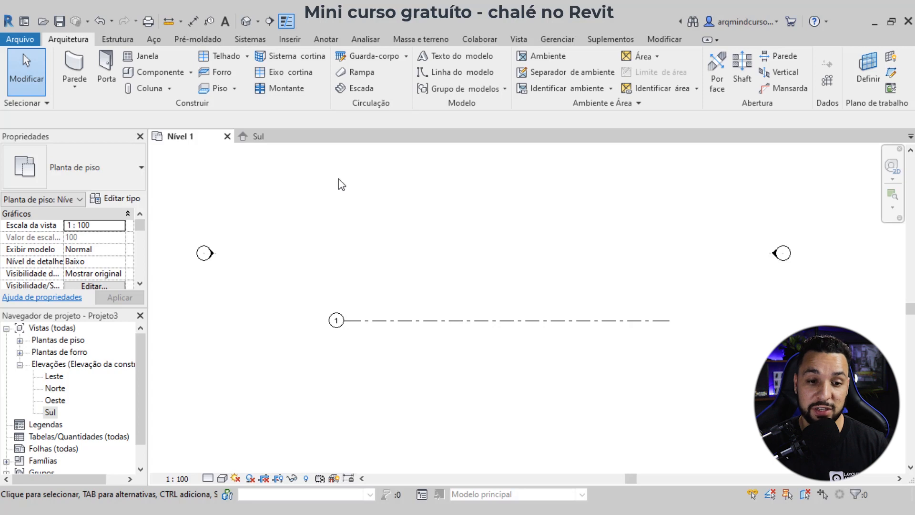
- Start a roof by extrusion (Telhado por extrusão) in the Sul elevation, using the named work plane Eixo : 1
{"action": "left_click", "coordinate": [273, 135]}
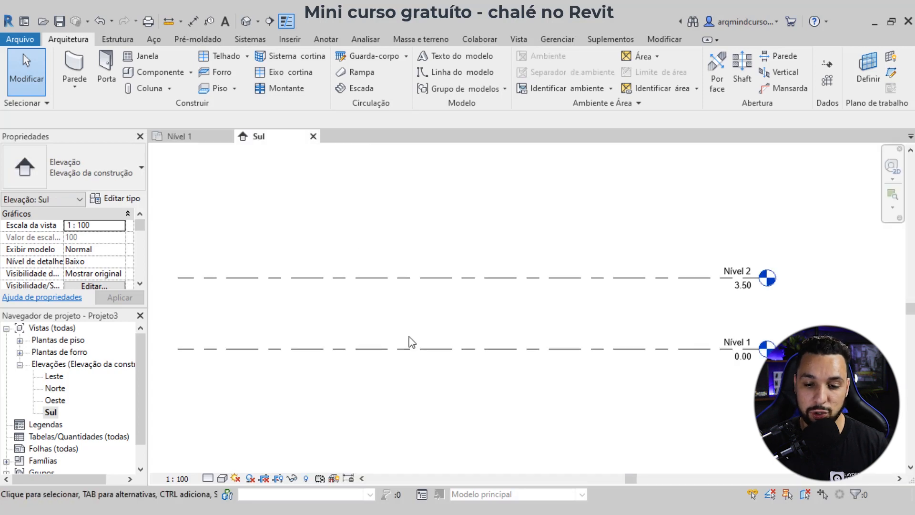
{"action": "middle_click_drag", "start_coordinate": [418, 332], "coordinate": [427, 309]}
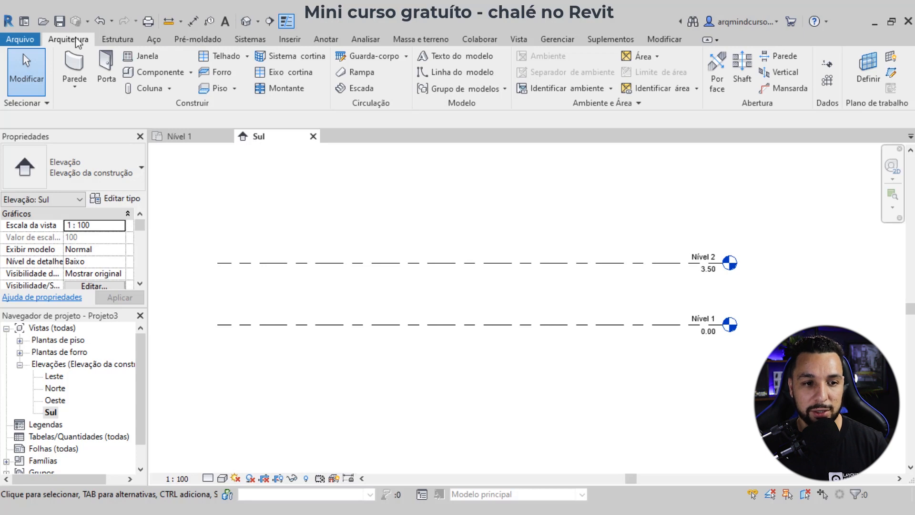
{"action": "left_click", "coordinate": [248, 57]}
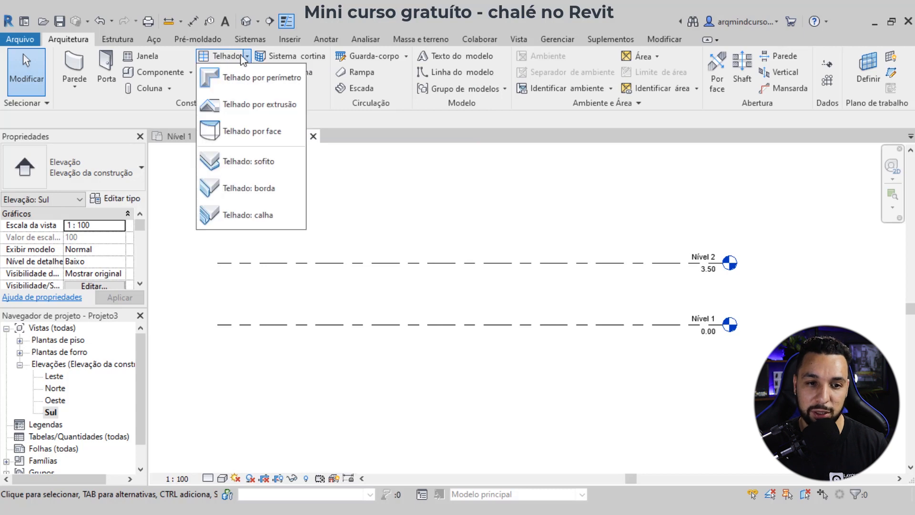
{"action": "left_click", "coordinate": [244, 102]}
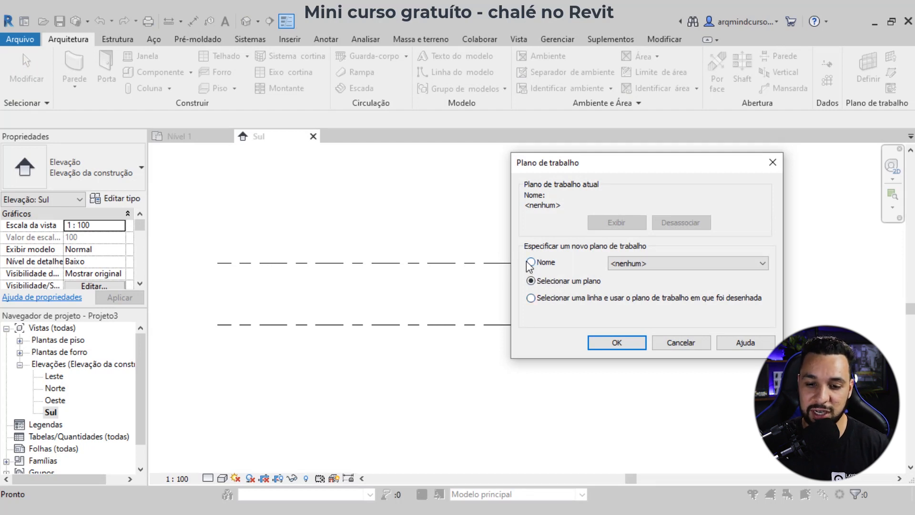
{"action": "left_click", "coordinate": [531, 262]}
{"action": "left_click", "coordinate": [643, 267]}
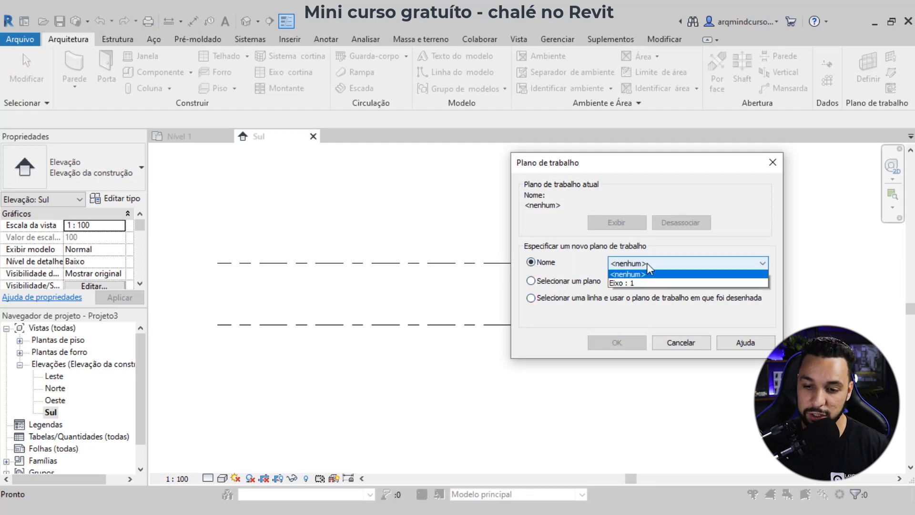
{"action": "left_click", "coordinate": [630, 284]}
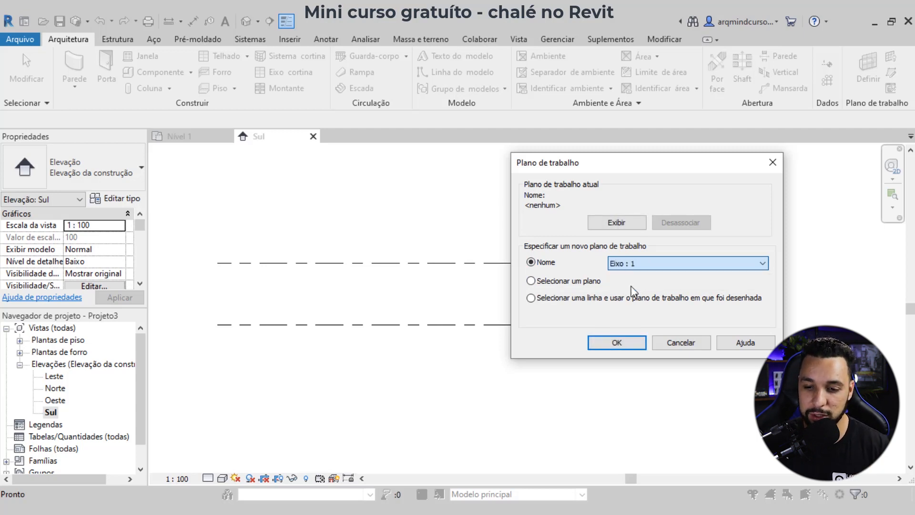
{"action": "left_click", "coordinate": [616, 342]}
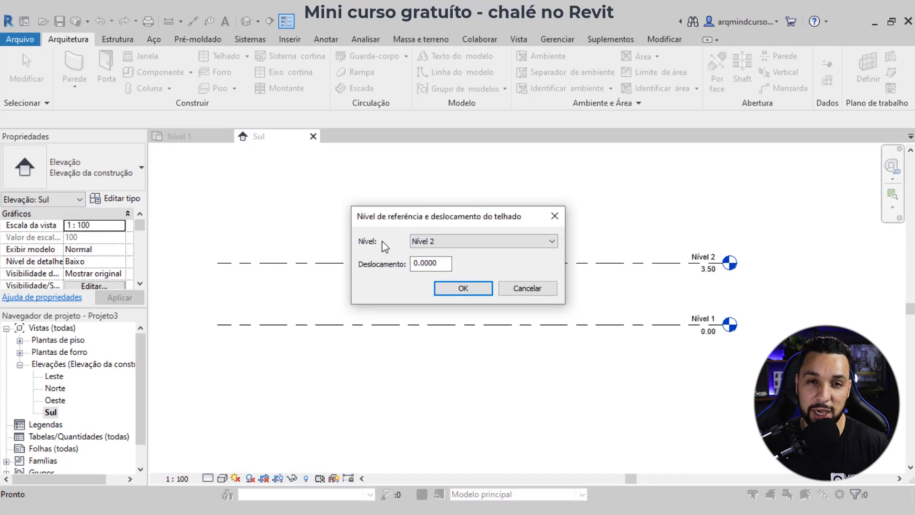
- Set the roof's reference level to Nível 1 with a 0.0000 offset
{"action": "left_click", "coordinate": [438, 242]}
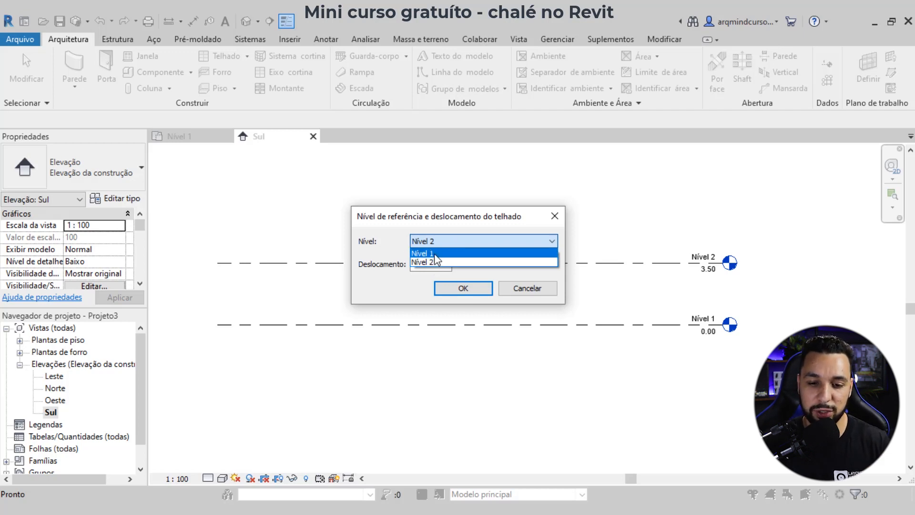
{"action": "left_click", "coordinate": [433, 253]}
{"action": "left_click", "coordinate": [437, 263]}
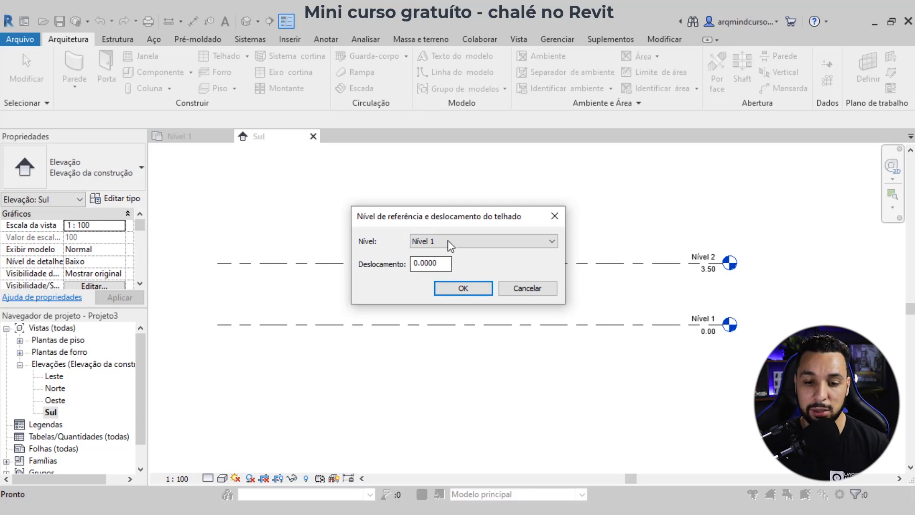
{"action": "left_click", "coordinate": [464, 289]}
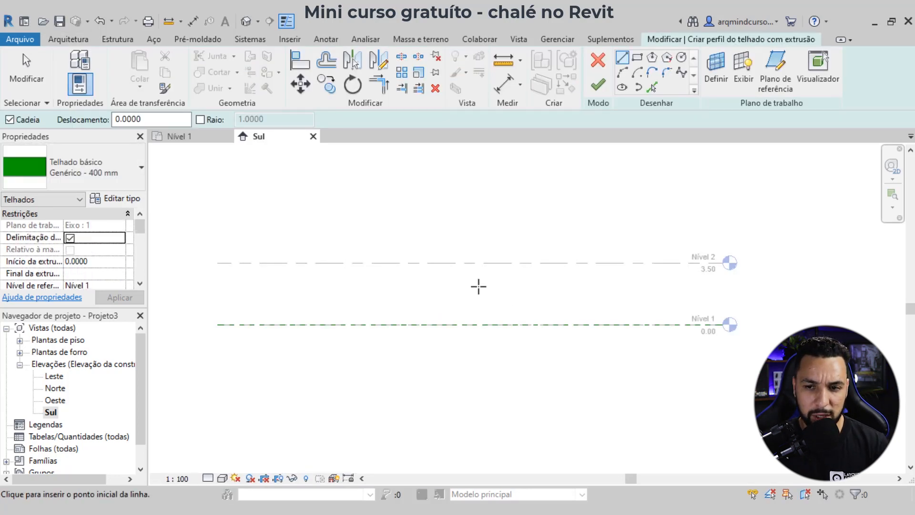
- Sketch a sloped roof profile line rising from Nível 1 past Nível 2, about 7.1 m long at about 60°
{"action": "scroll", "coordinate": [405, 286], "scroll_direction": "up", "scroll_amount": 1}
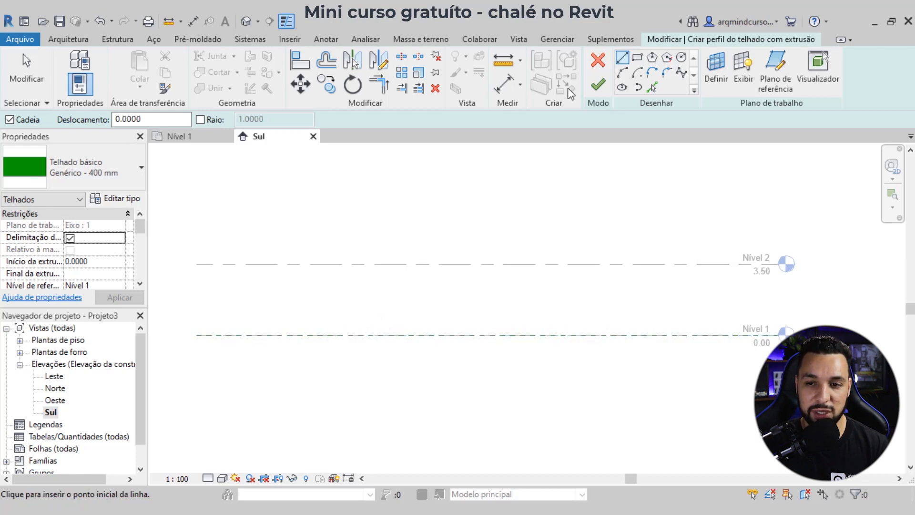
{"action": "left_click", "coordinate": [353, 335]}
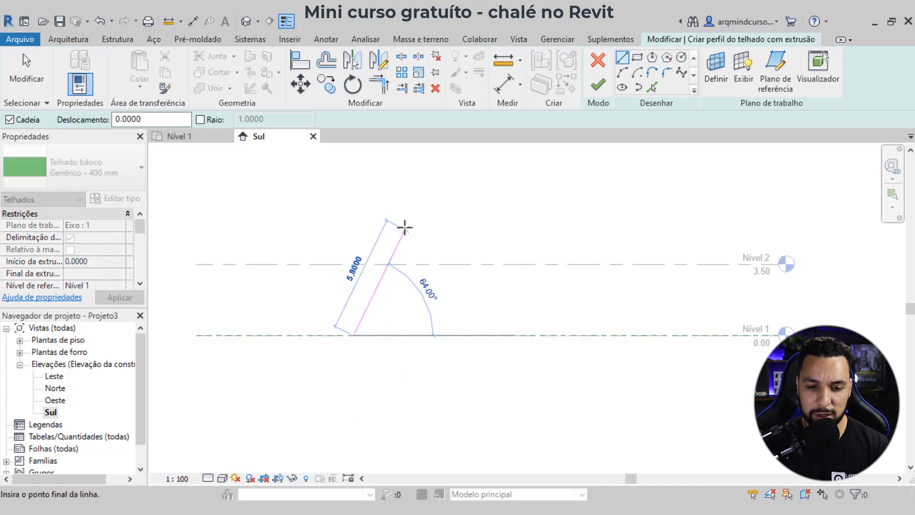
{"action": "scroll", "coordinate": [405, 210], "scroll_direction": "down", "scroll_amount": 1}
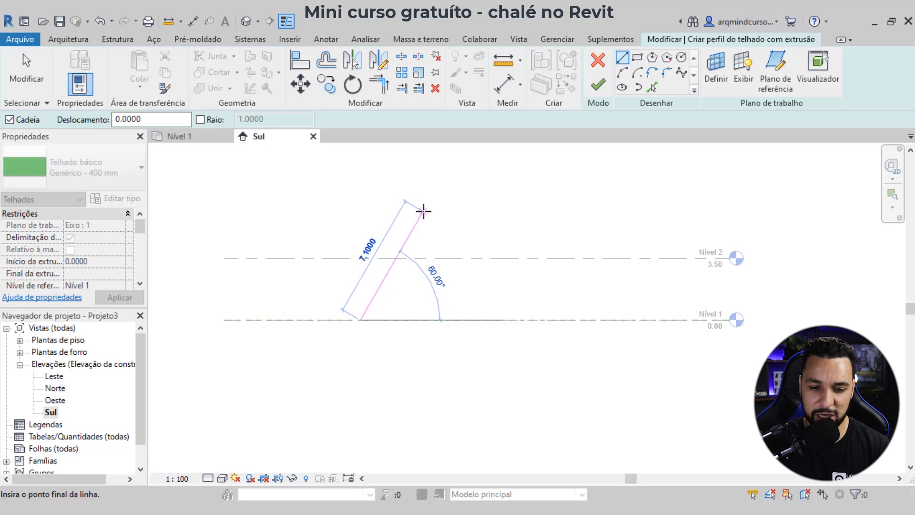
{"action": "left_click", "coordinate": [424, 211]}
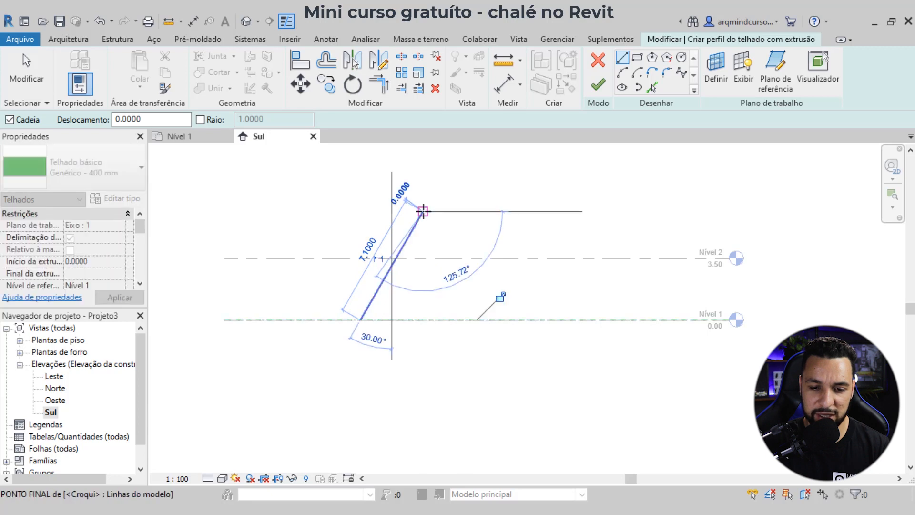
{"action": "key", "text": "Escape"}
{"action": "key", "text": "Escape"}
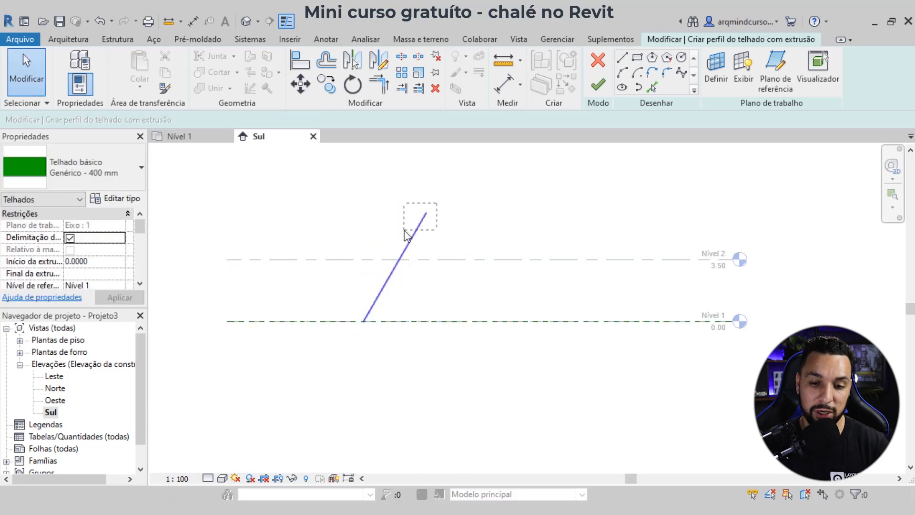
- Mirror a copy of the sloped line about a vertical axis through its upper end and finish the roof profile
{"action": "left_click", "coordinate": [416, 231]}
{"action": "key", "text": "Escape"}
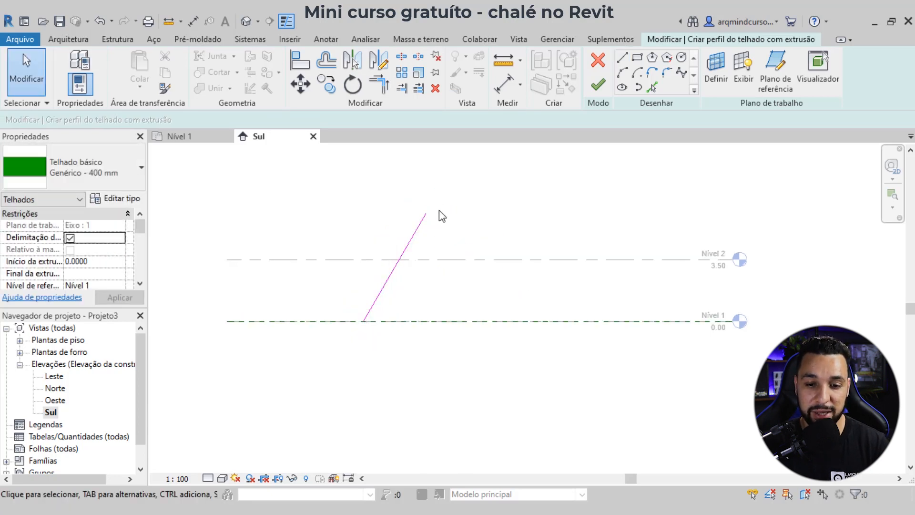
{"action": "mouse_move", "coordinate": [448, 205]}
{"action": "left_mouse_down"}
{"action": "mouse_move", "coordinate": [416, 231]}
{"action": "mouse_move", "coordinate": [423, 223]}
{"action": "left_mouse_up"}
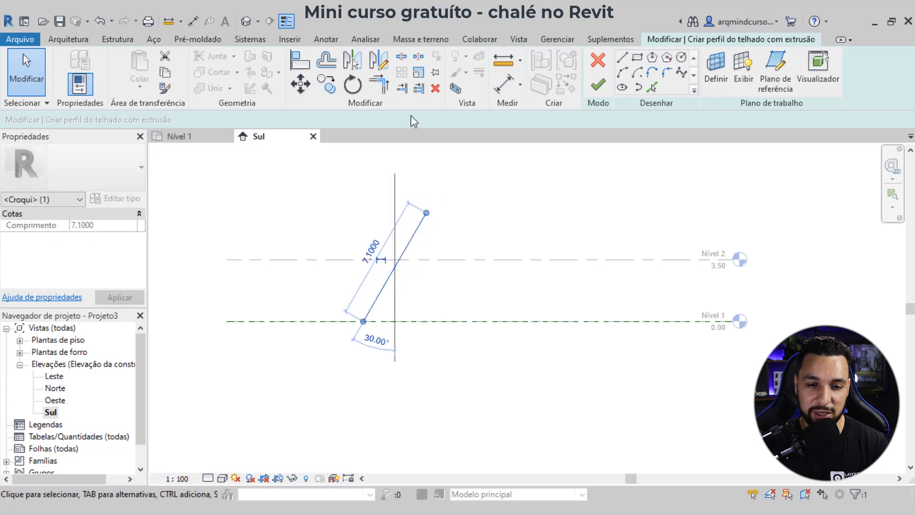
{"action": "left_click", "coordinate": [383, 61]}
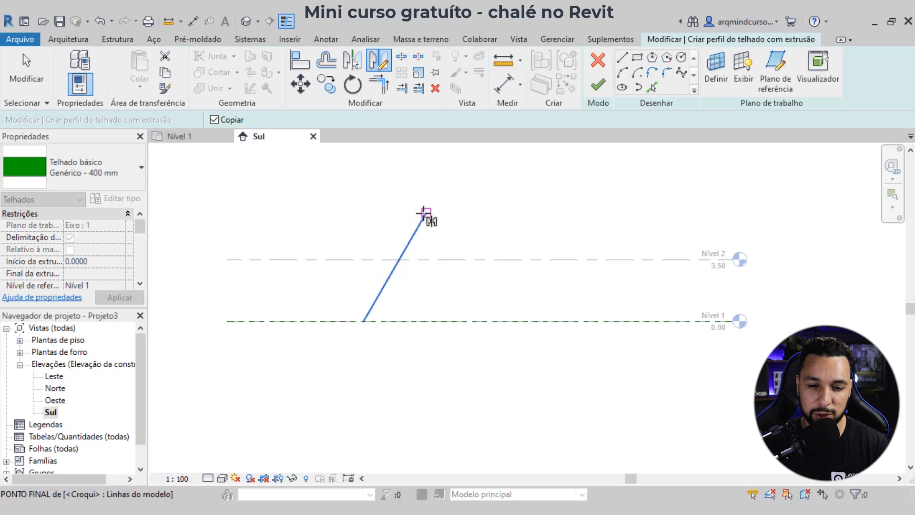
{"action": "left_click", "coordinate": [426, 213]}
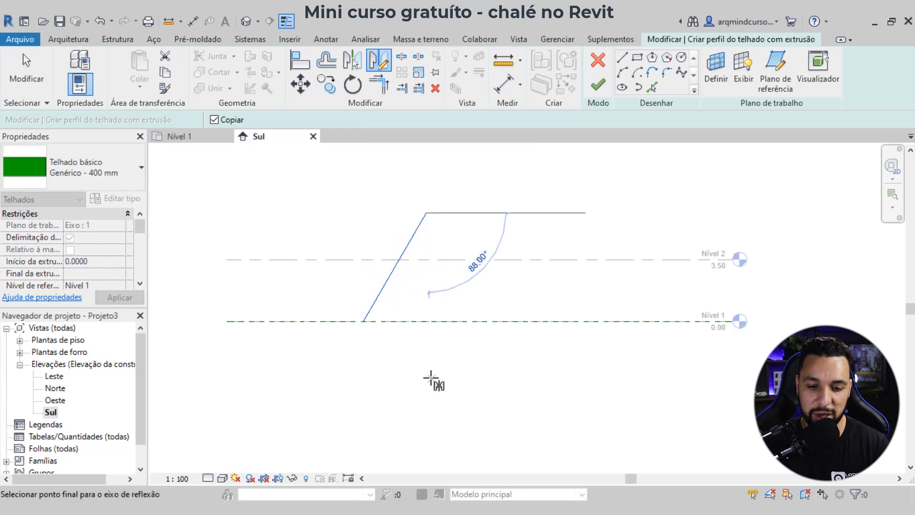
{"action": "left_click", "coordinate": [426, 380]}
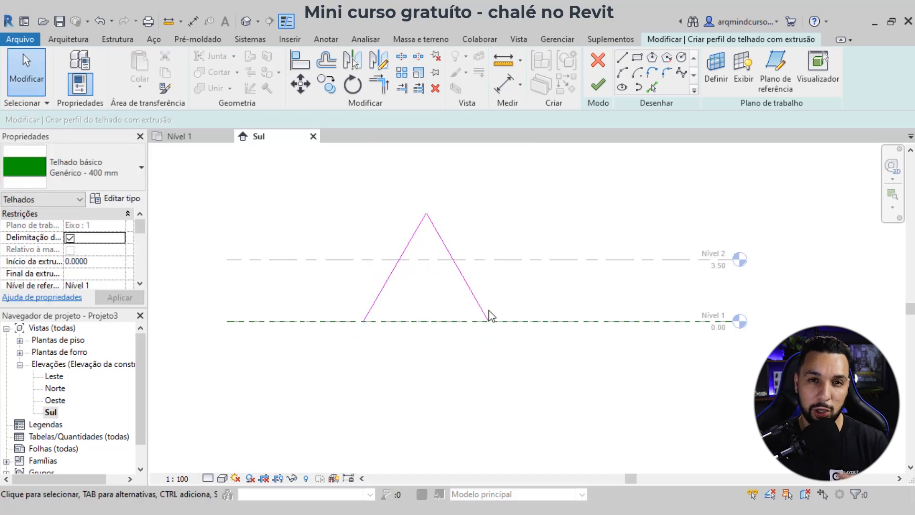
{"action": "scroll", "coordinate": [491, 316], "scroll_direction": "up", "scroll_amount": 1}
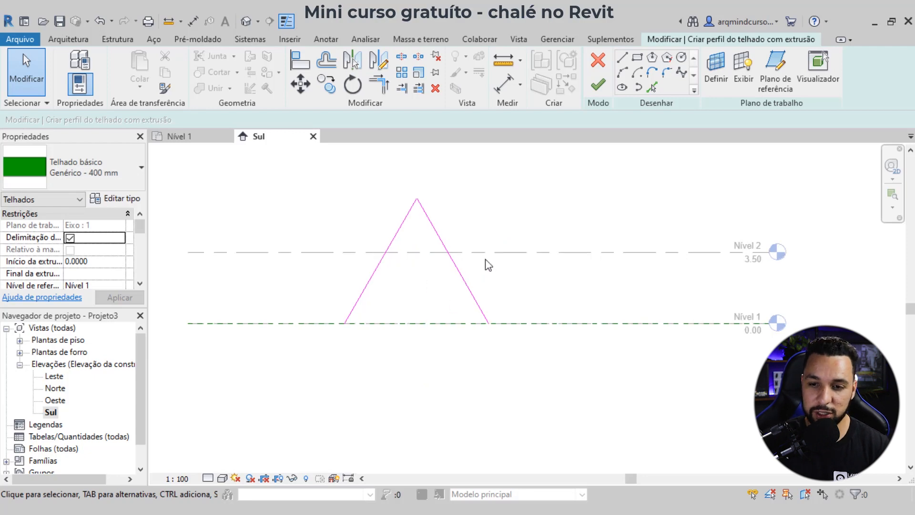
{"action": "left_click", "coordinate": [597, 85]}
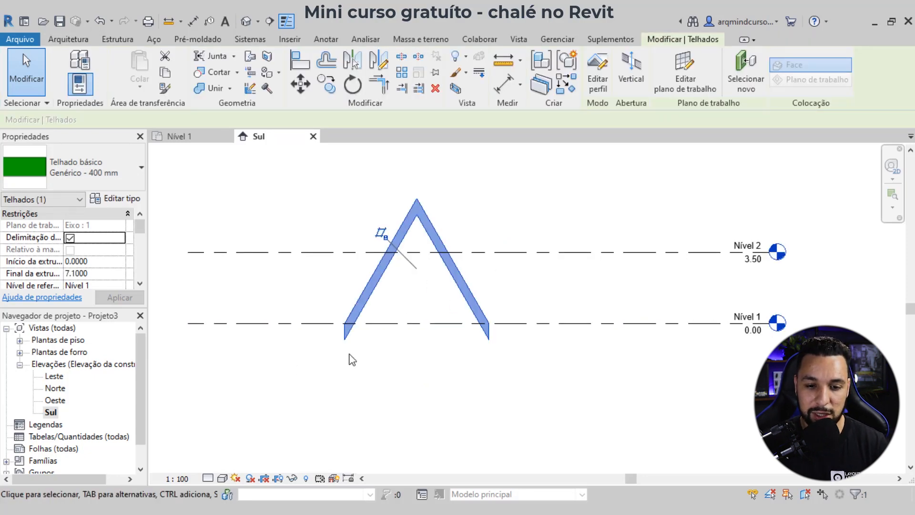
- Set the roof's rafter cut (Corte do caibro) to Hidráulica com dois cortes
{"action": "scroll", "coordinate": [405, 325], "scroll_direction": "up", "scroll_amount": 1}
{"action": "middle_click_drag", "start_coordinate": [410, 306], "coordinate": [438, 314]}
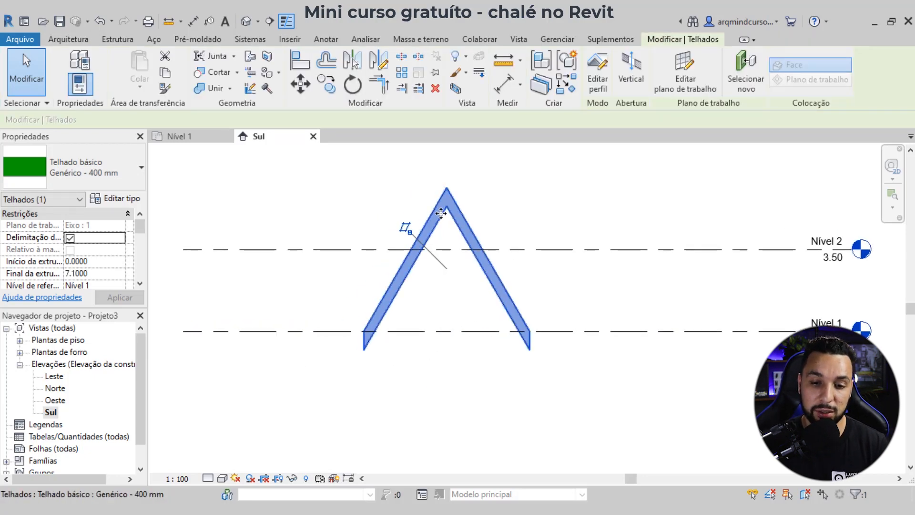
{"action": "scroll", "coordinate": [384, 346], "scroll_direction": "up", "scroll_amount": 1}
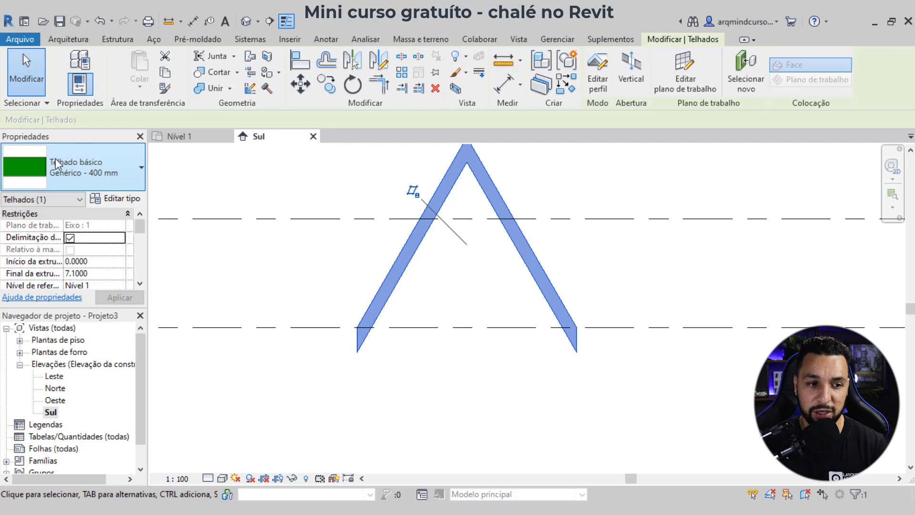
{"action": "left_click_drag", "start_coordinate": [141, 227], "coordinate": [137, 243]}
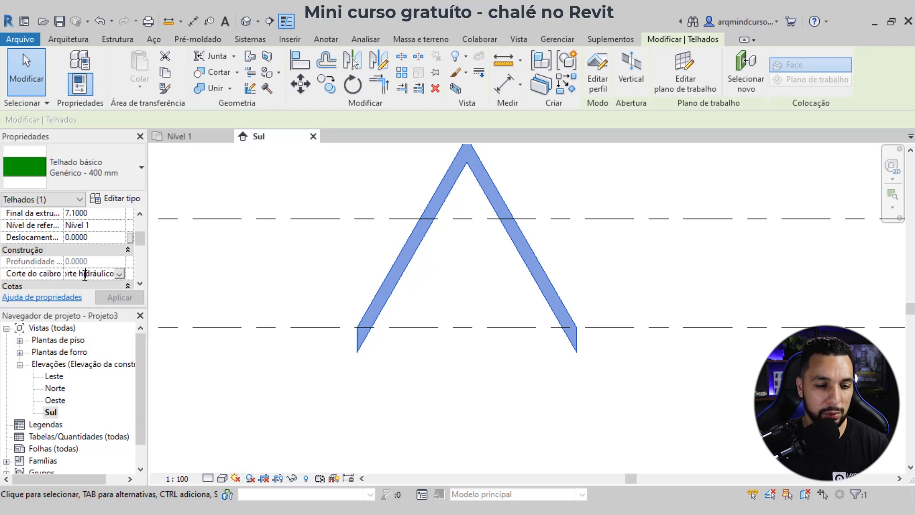
{"action": "left_click", "coordinate": [119, 274]}
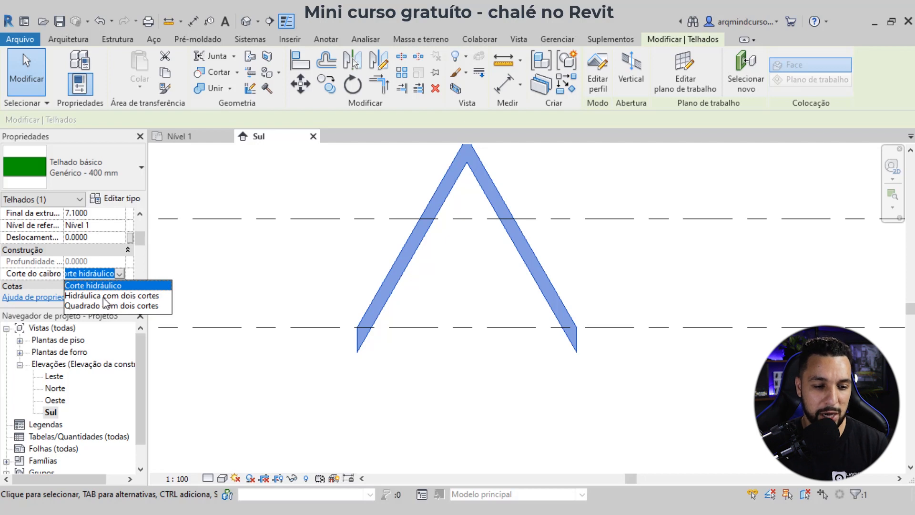
{"action": "left_click", "coordinate": [116, 296]}
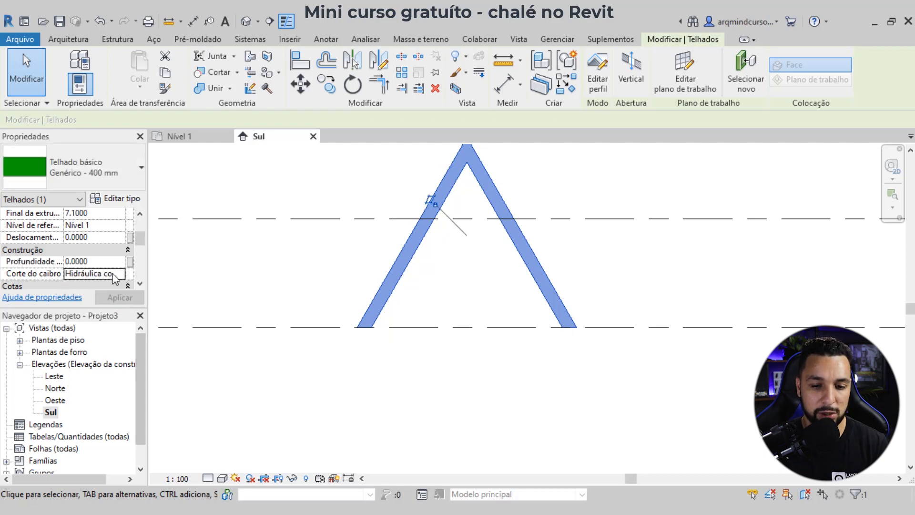
{"action": "left_click", "coordinate": [548, 316]}
{"action": "scroll", "coordinate": [564, 321], "scroll_direction": "down", "scroll_amount": 2}
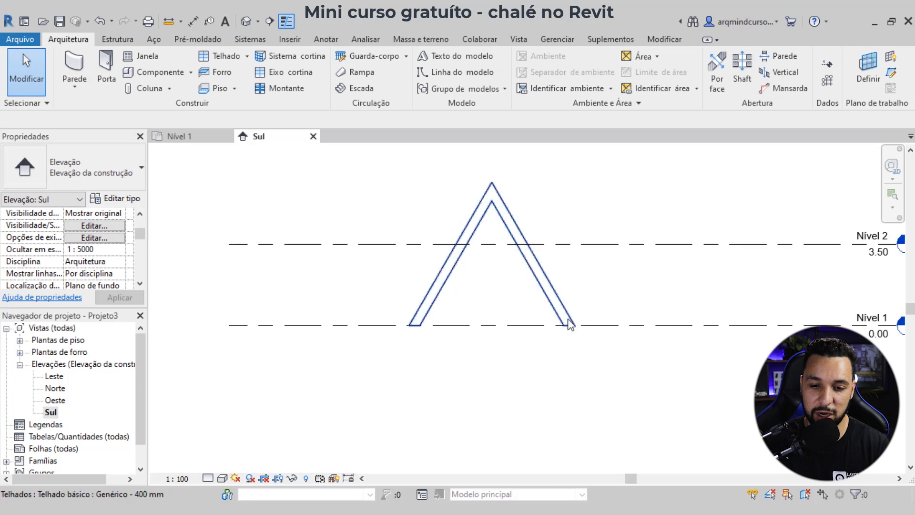
{"action": "scroll", "coordinate": [495, 282], "scroll_direction": "up", "scroll_amount": 1}
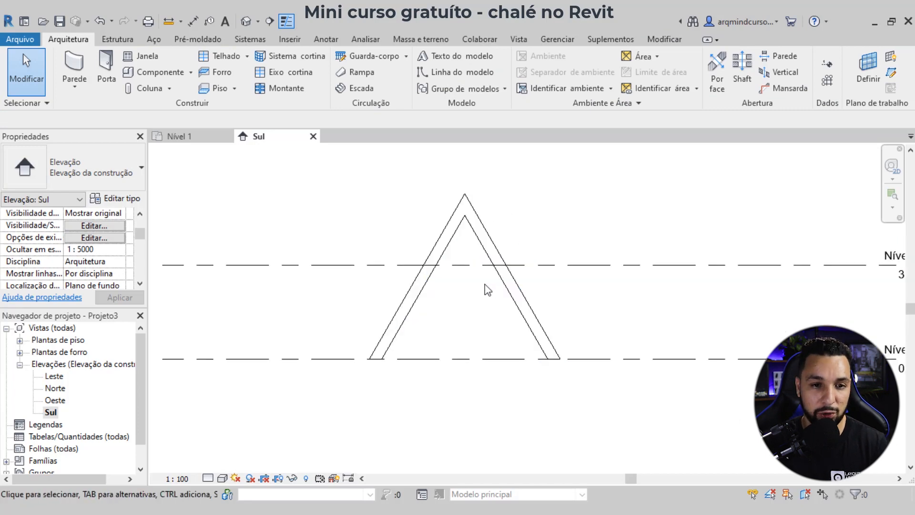
- Open the default 3D view and stretch the far end of the roof until it is about 10.4 m long
{"action": "left_click", "coordinate": [245, 21]}
{"action": "scroll", "coordinate": [435, 306], "scroll_direction": "up", "scroll_amount": 3}
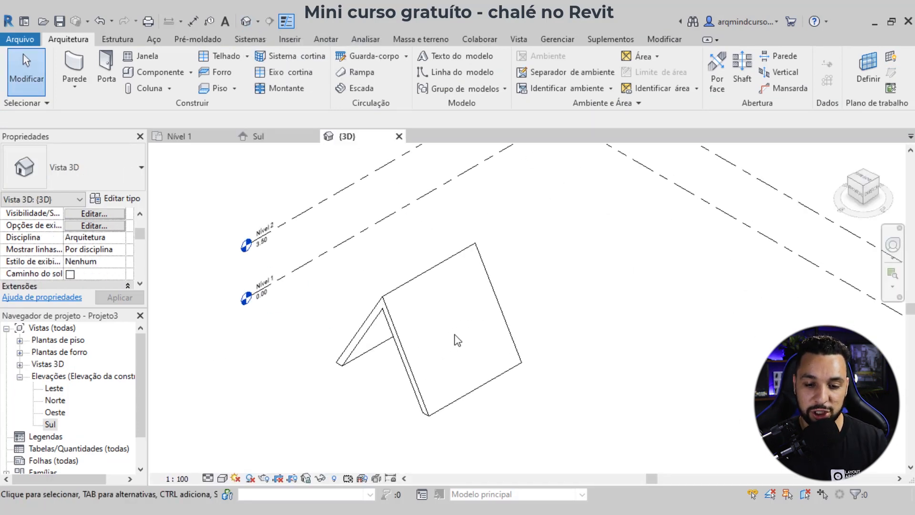
{"action": "middle_click_drag", "start_coordinate": [570, 350], "coordinate": [543, 362], "text": "shift"}
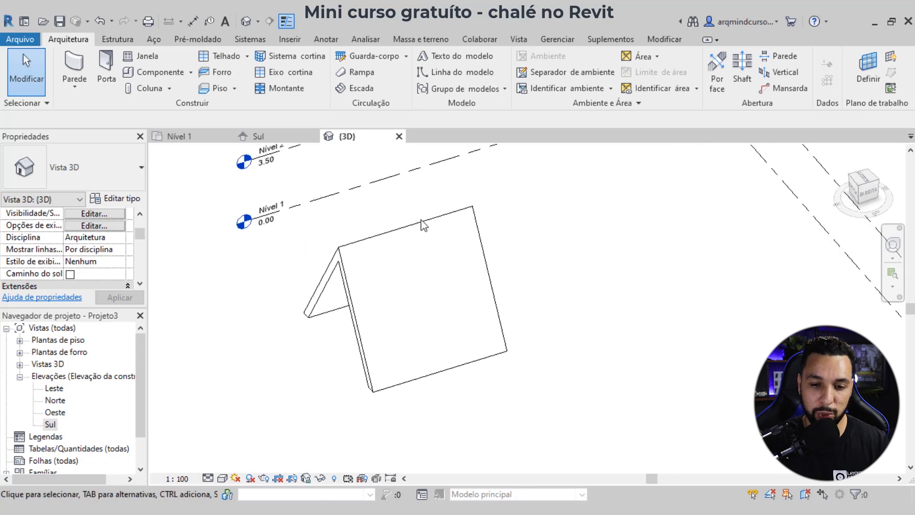
{"action": "left_click", "coordinate": [421, 221]}
{"action": "middle_click_drag", "start_coordinate": [421, 222], "coordinate": [482, 292], "text": "shift"}
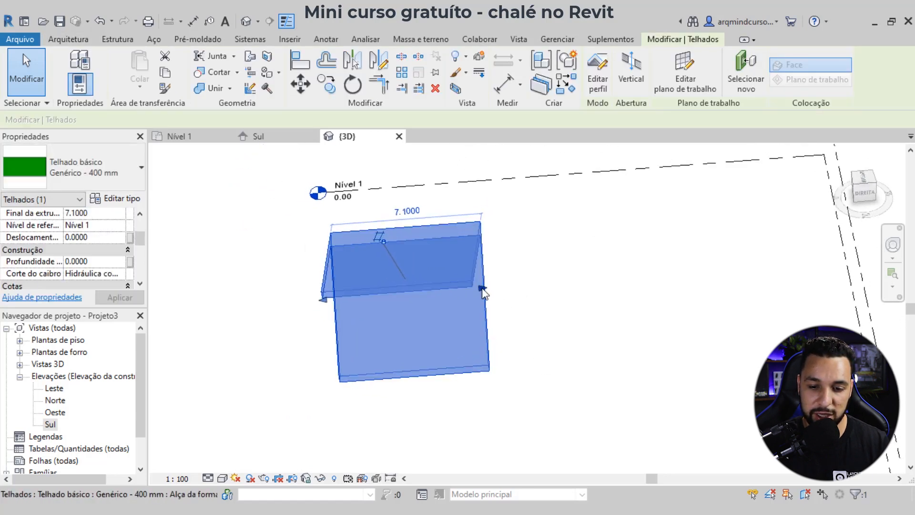
{"action": "left_click_drag", "start_coordinate": [482, 291], "coordinate": [551, 283]}
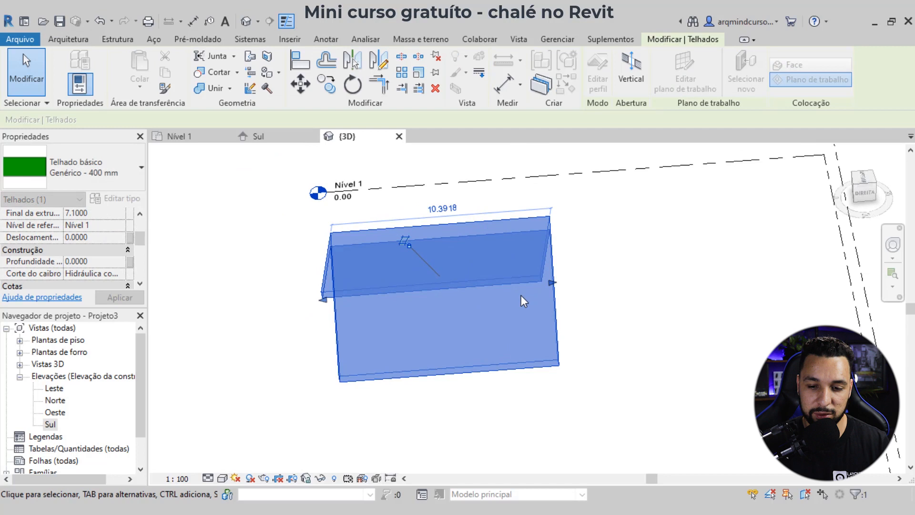
- Lengthen the roof in the Nível 1 floor plan, with its lower end slightly past grid line 1
{"action": "left_click", "coordinate": [175, 137]}
{"action": "left_click_drag", "start_coordinate": [431, 390], "coordinate": [435, 313]}
{"action": "left_click_drag", "start_coordinate": [431, 248], "coordinate": [427, 154]}
{"action": "scroll", "coordinate": [423, 285], "scroll_direction": "down", "scroll_amount": 2}
{"action": "middle_click_drag", "start_coordinate": [423, 285], "coordinate": [421, 340]}
{"action": "left_click_drag", "start_coordinate": [415, 263], "coordinate": [416, 228]}
{"action": "left_click", "coordinate": [453, 338]}
{"action": "scroll", "coordinate": [457, 336], "scroll_direction": "down", "scroll_amount": 1}
{"action": "scroll", "coordinate": [470, 341], "scroll_direction": "up", "scroll_amount": 2}
{"action": "middle_click_drag", "start_coordinate": [486, 335], "coordinate": [490, 352]}
- Add two grid lines parallel to grid line 1 in the Nível 1 plan, offset 5 m upward in succession
{"action": "left_click", "coordinate": [476, 382]}
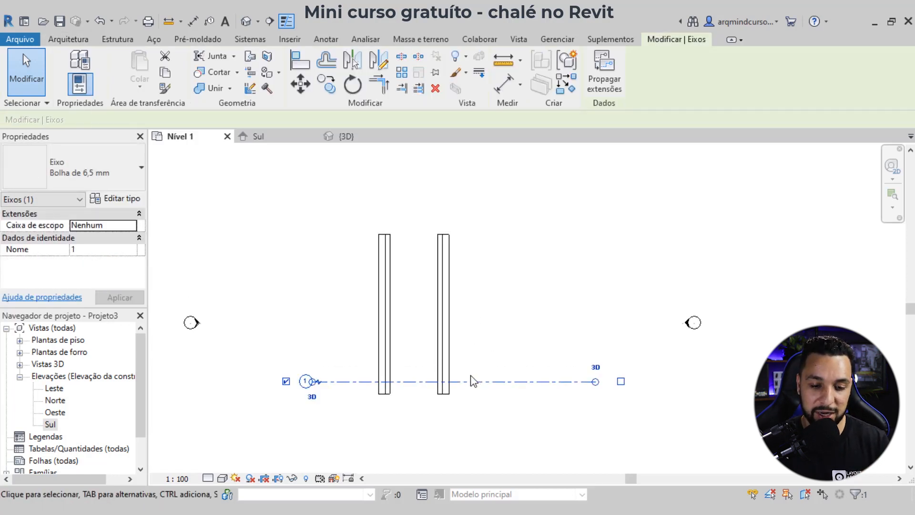
{"action": "key", "text": "c"}
{"action": "key", "text": "s"}
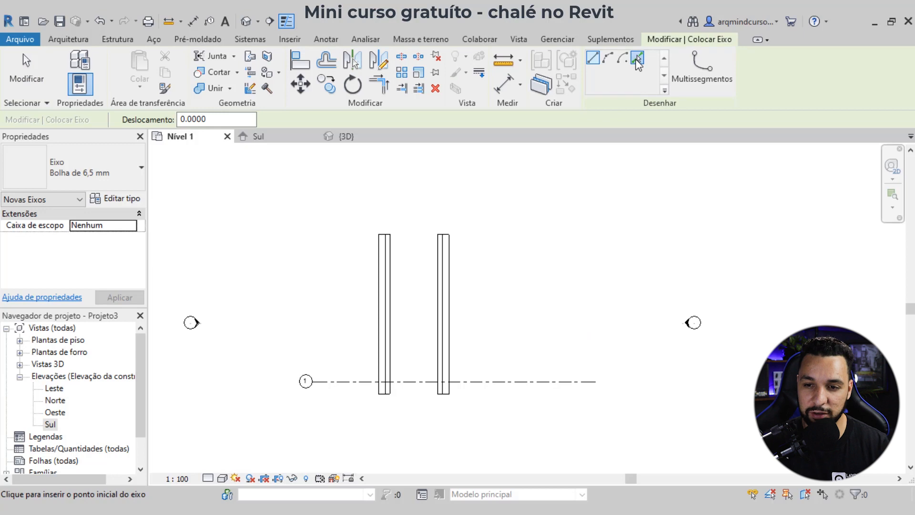
{"action": "left_click", "coordinate": [484, 384]}
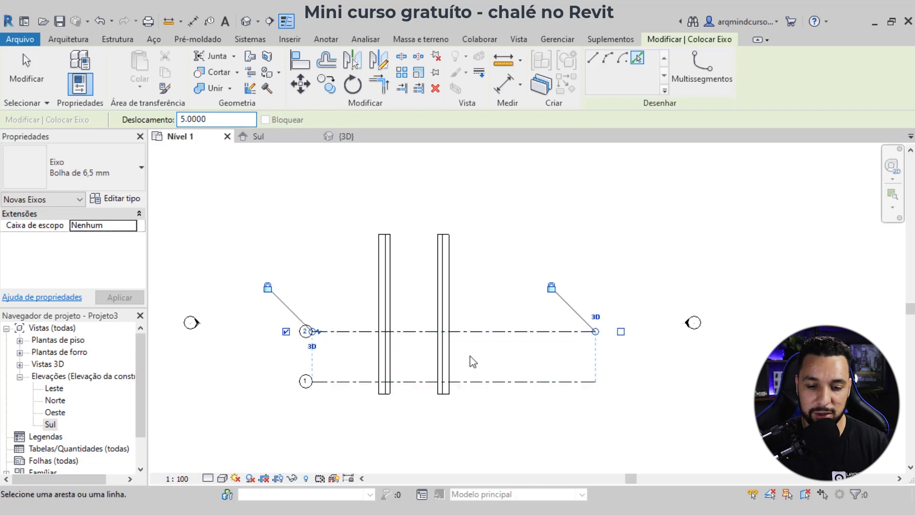
{"action": "left_click", "coordinate": [357, 333]}
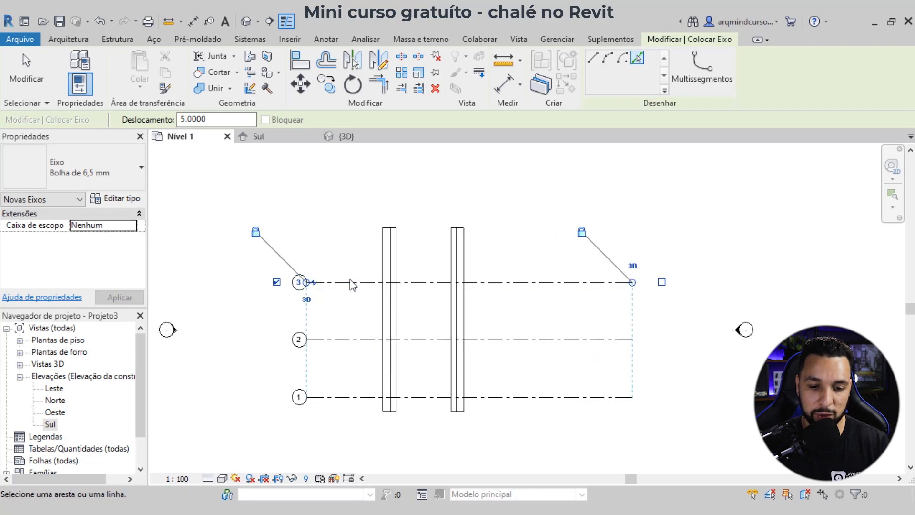
{"action": "key", "text": "Escape"}
{"action": "key", "text": "Escape"}
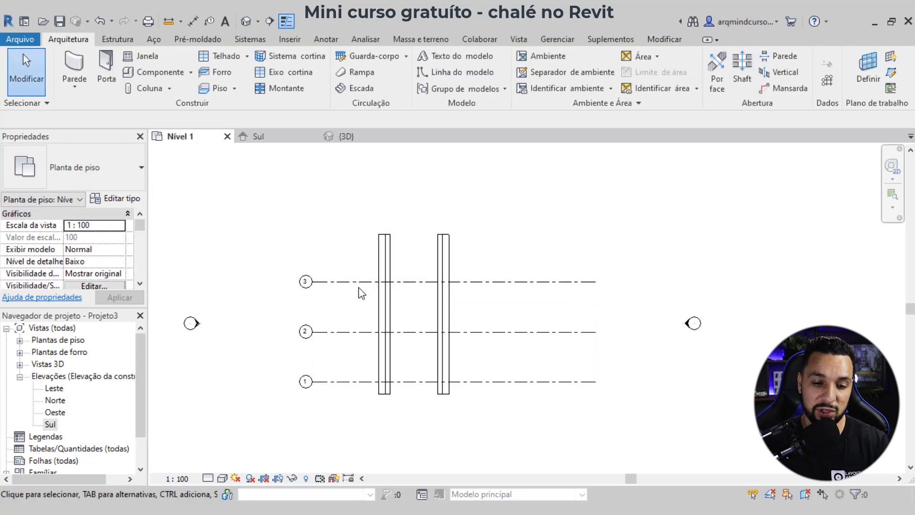
- Shorten the roof's upper end to slightly past grid line 3, for a roof length of about 12.3 m
{"action": "left_click", "coordinate": [384, 243]}
{"action": "scroll", "coordinate": [412, 236], "scroll_direction": "up", "scroll_amount": 2}
{"action": "left_click_drag", "start_coordinate": [415, 237], "coordinate": [415, 279]}
{"action": "middle_click_drag", "start_coordinate": [414, 306], "coordinate": [423, 222]}
{"action": "scroll", "coordinate": [367, 239], "scroll_direction": "up", "scroll_amount": 4}
{"action": "scroll", "coordinate": [405, 245], "scroll_direction": "down", "scroll_amount": 5}
{"action": "scroll", "coordinate": [409, 334], "scroll_direction": "up", "scroll_amount": 1}
{"action": "left_click_drag", "start_coordinate": [424, 163], "coordinate": [423, 159]}
{"action": "scroll", "coordinate": [390, 347], "scroll_direction": "up", "scroll_amount": 1}
{"action": "scroll", "coordinate": [391, 350], "scroll_direction": "up", "scroll_amount": 1}
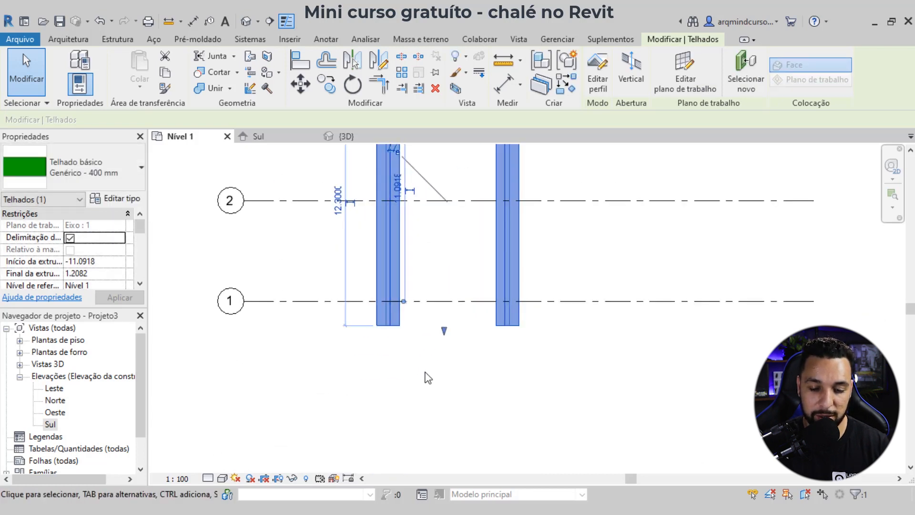
{"action": "left_click", "coordinate": [555, 353]}
{"action": "scroll", "coordinate": [555, 355], "scroll_direction": "down", "scroll_amount": 3}
{"action": "middle_click_drag", "start_coordinate": [538, 377], "coordinate": [488, 399]}
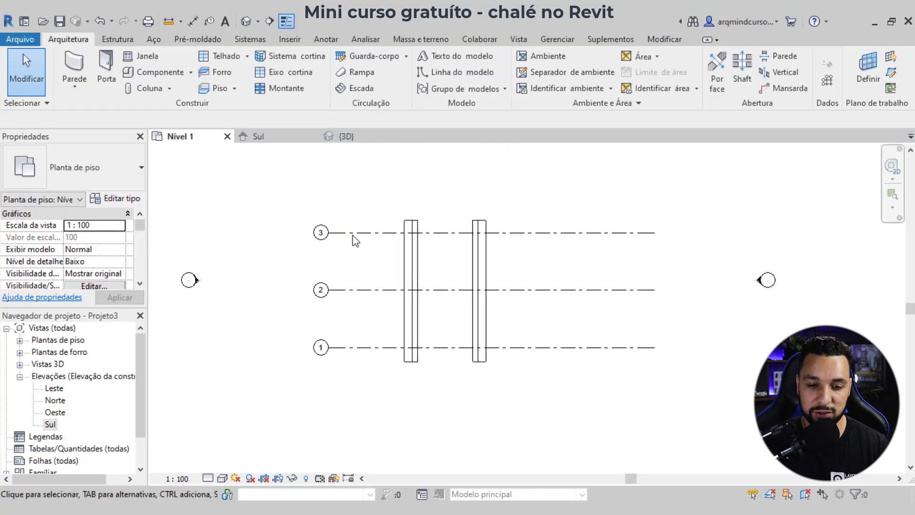
- Start a structural beam (Viga) in the Sul elevation with Eixo : 1 as its work plane
{"action": "left_click", "coordinate": [265, 139]}
{"action": "scroll", "coordinate": [368, 322], "scroll_direction": "up", "scroll_amount": 3}
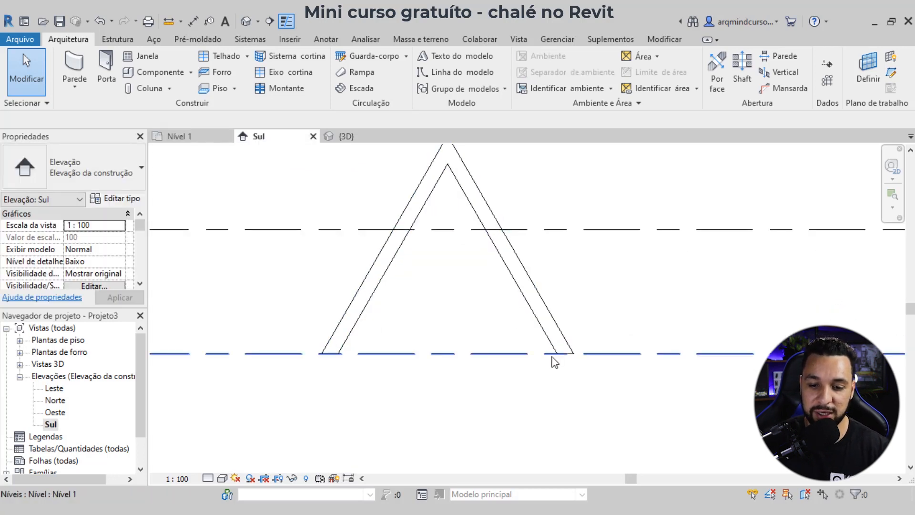
{"action": "scroll", "coordinate": [453, 288], "scroll_direction": "down", "scroll_amount": 1}
{"action": "middle_click_drag", "start_coordinate": [451, 286], "coordinate": [448, 297]}
{"action": "left_click", "coordinate": [117, 39]}
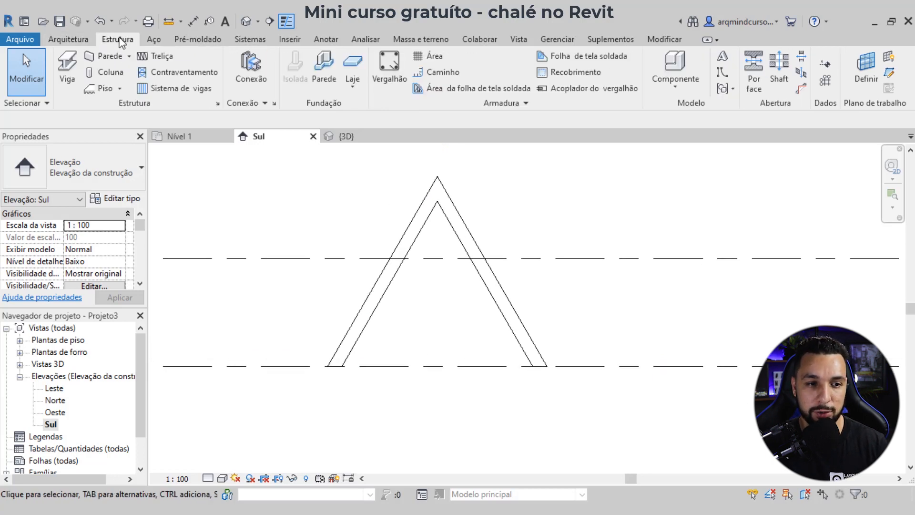
{"action": "left_click", "coordinate": [64, 69]}
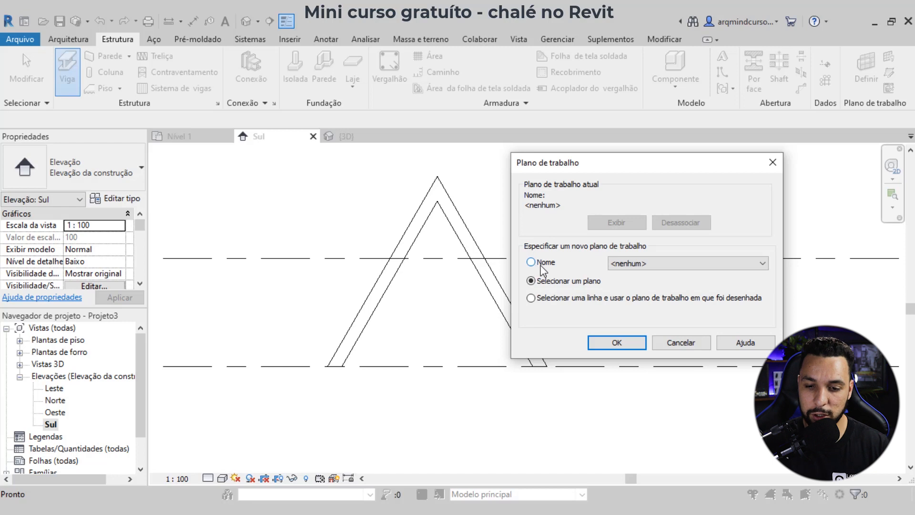
{"action": "left_click", "coordinate": [655, 266]}
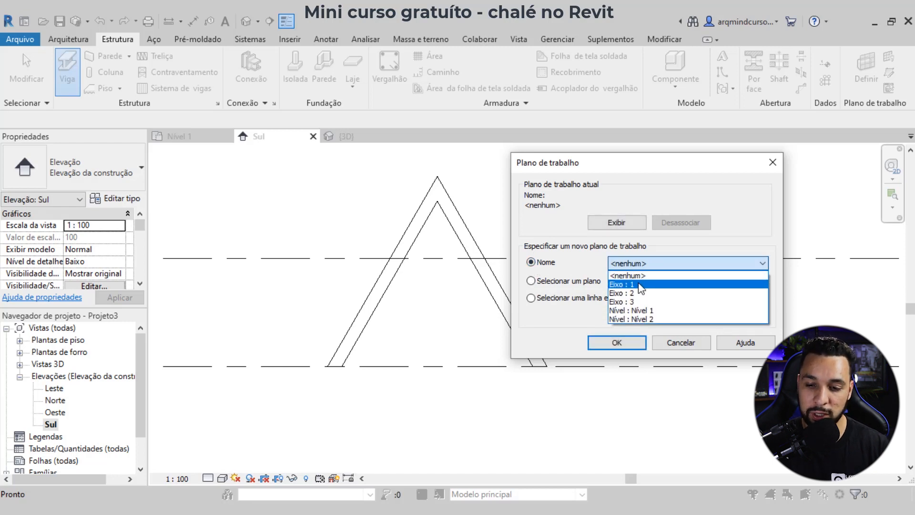
{"action": "left_click", "coordinate": [622, 284]}
{"action": "left_click", "coordinate": [629, 344]}
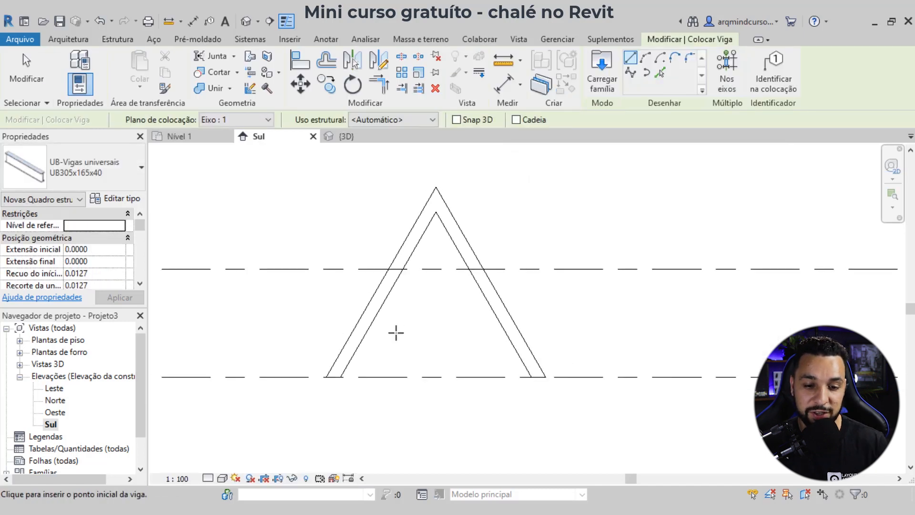
- Load the beam family M_Glulam-Southern Pine.0001.rfa from the Wood folder of 07 - Framing and choose its 127X279 type
{"action": "left_click", "coordinate": [97, 173]}
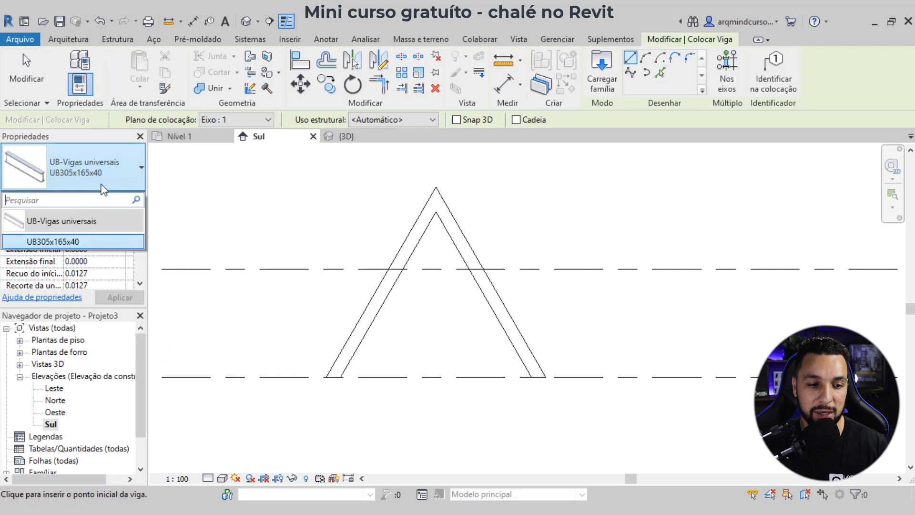
{"action": "left_click", "coordinate": [81, 174]}
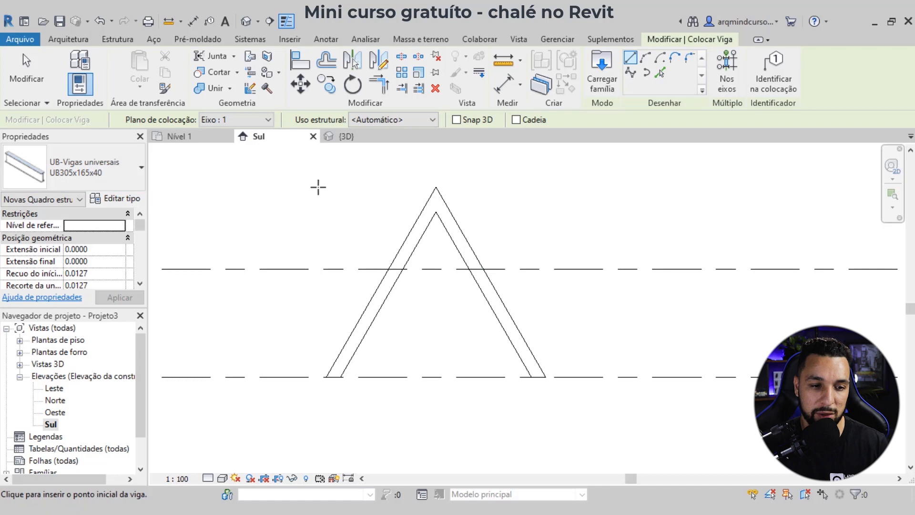
{"action": "left_click", "coordinate": [610, 74]}
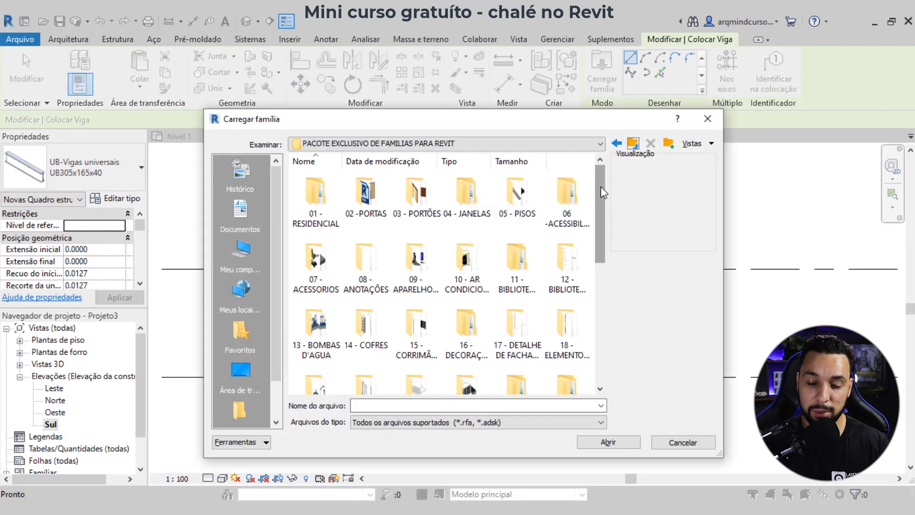
{"action": "left_click_drag", "start_coordinate": [600, 190], "coordinate": [599, 307]}
{"action": "scroll", "coordinate": [305, 282], "scroll_direction": "up", "scroll_amount": 2}
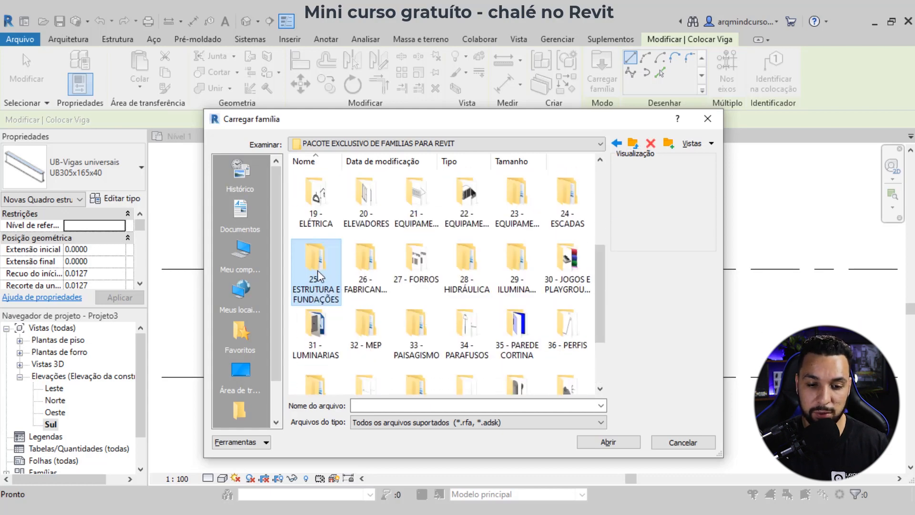
{"action": "double_click", "coordinate": [318, 270]}
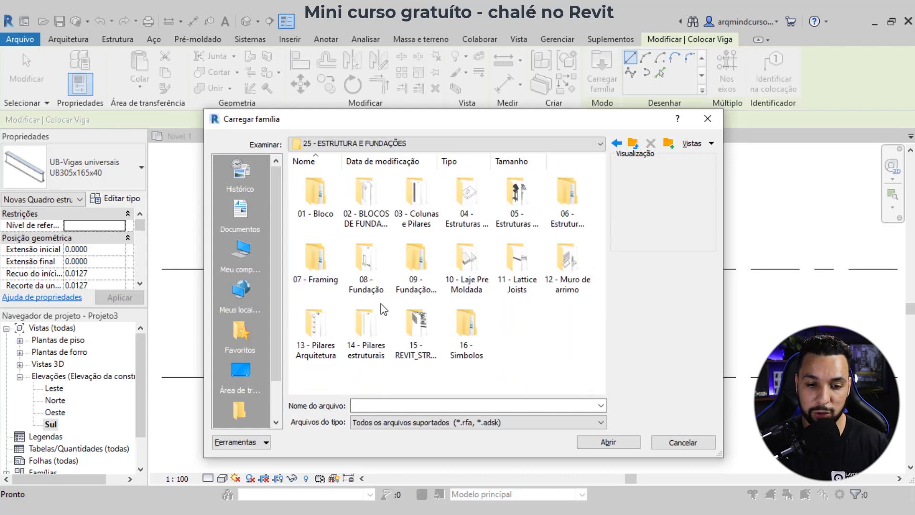
{"action": "double_click", "coordinate": [316, 266]}
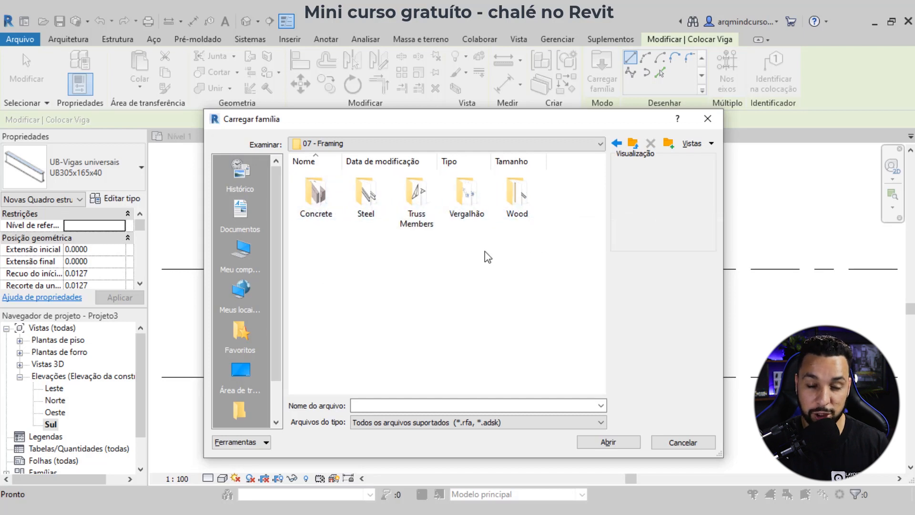
{"action": "double_click", "coordinate": [514, 199]}
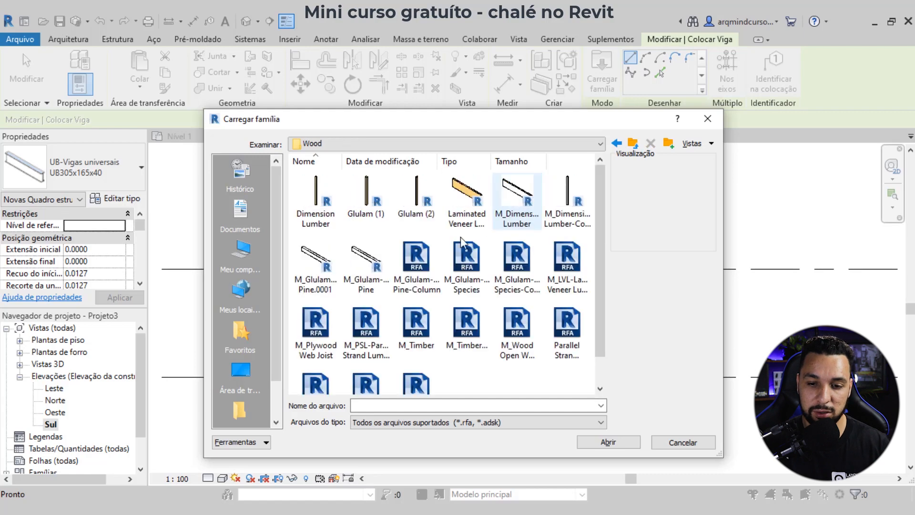
{"action": "scroll", "coordinate": [543, 358], "scroll_direction": "down", "scroll_amount": 1}
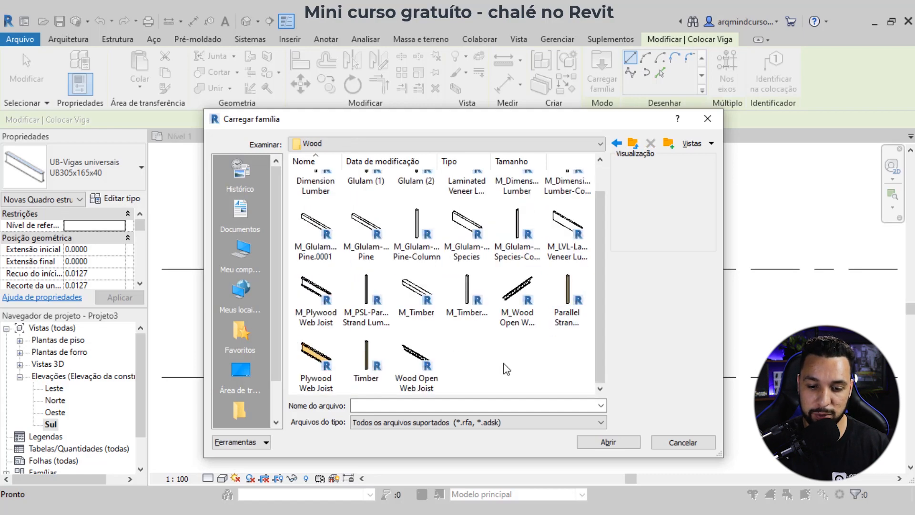
{"action": "scroll", "coordinate": [496, 372], "scroll_direction": "up", "scroll_amount": 1}
{"action": "left_click", "coordinate": [327, 267]}
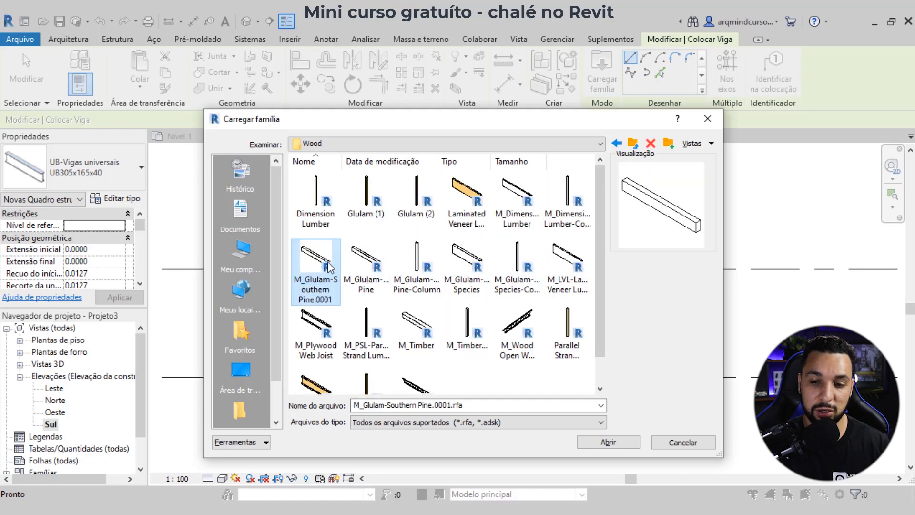
{"action": "left_click", "coordinate": [605, 442]}
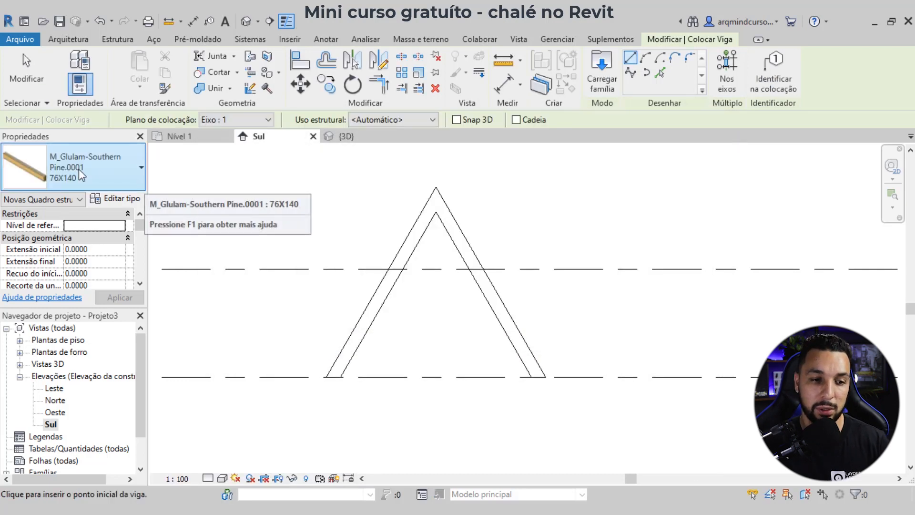
{"action": "left_click", "coordinate": [91, 168]}
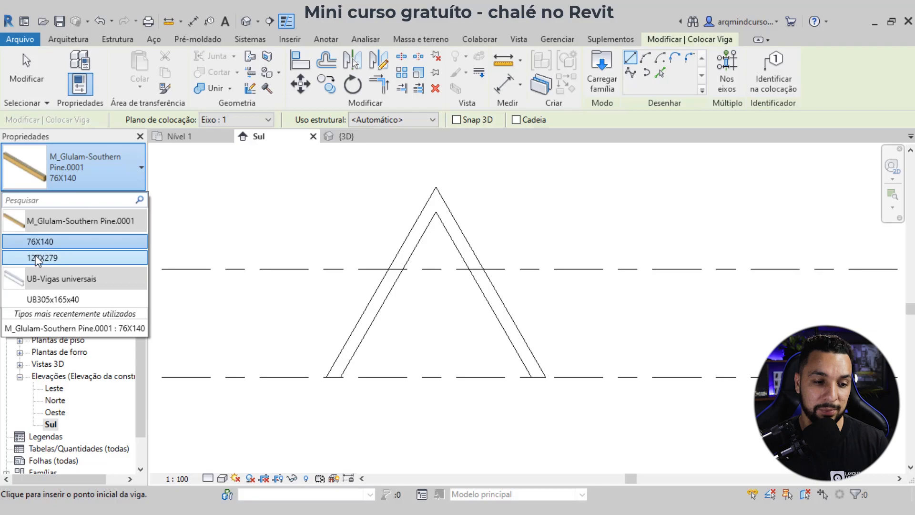
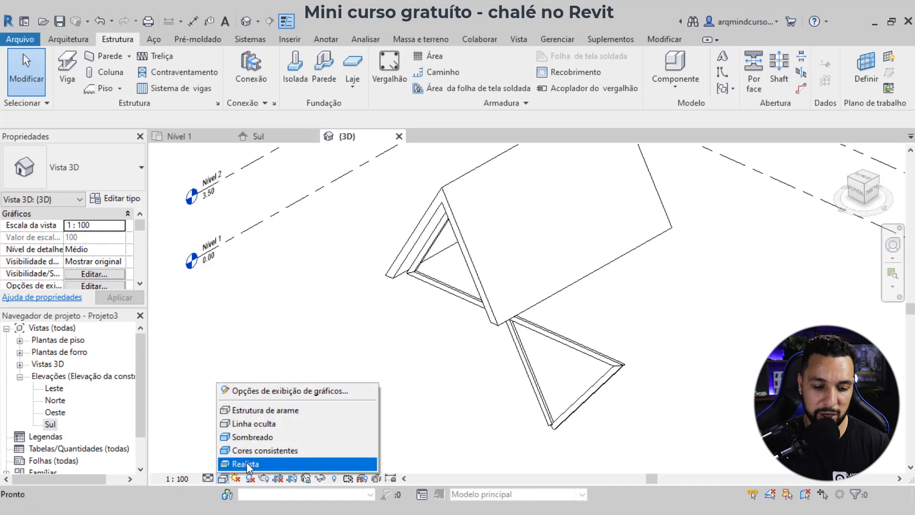
- Set the 3D view's visual style to Realista and select the four timber beams of the frame
{"action": "left_click", "coordinate": [247, 463]}
{"action": "middle_click_drag", "start_coordinate": [433, 328], "coordinate": [565, 286], "text": "shift"}
{"action": "left_click_drag", "start_coordinate": [618, 259], "coordinate": [477, 373]}
{"action": "middle_click_drag", "start_coordinate": [457, 371], "coordinate": [371, 377], "text": "shift"}
{"action": "left_click", "coordinate": [359, 236], "text": "ctrl"}
{"action": "middle_click_drag", "start_coordinate": [359, 236], "coordinate": [419, 312], "text": "shift"}
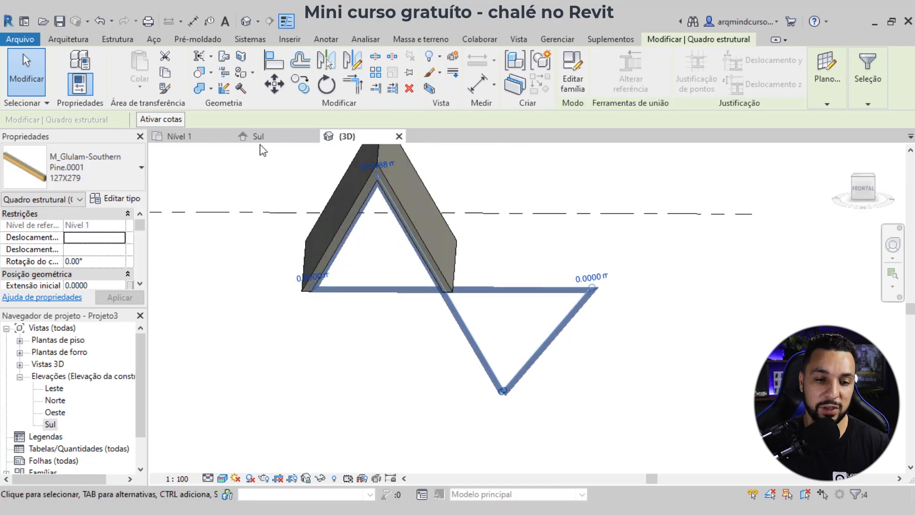
- Set the detail level of the Nível 1 floor plan to Alto and clear the beam selection
{"action": "key", "text": "ctrl+Tab"}
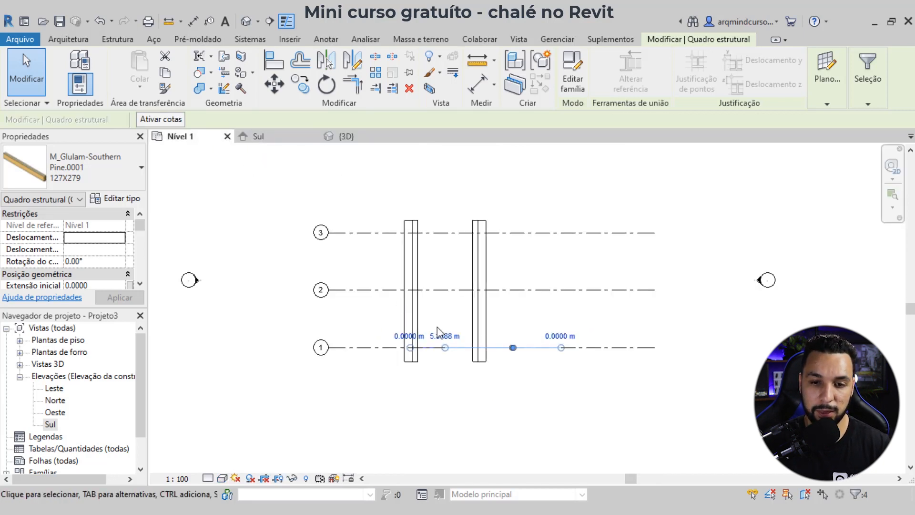
{"action": "scroll", "coordinate": [436, 325], "scroll_direction": "up", "scroll_amount": 1}
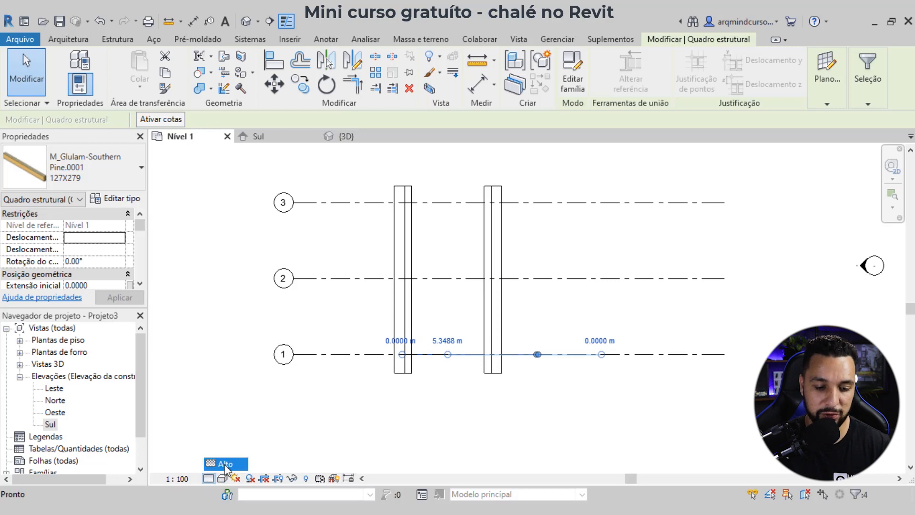
{"action": "left_click", "coordinate": [225, 464]}
{"action": "key", "text": "Escape"}
{"action": "middle_click_drag", "start_coordinate": [544, 290], "coordinate": [480, 294]}
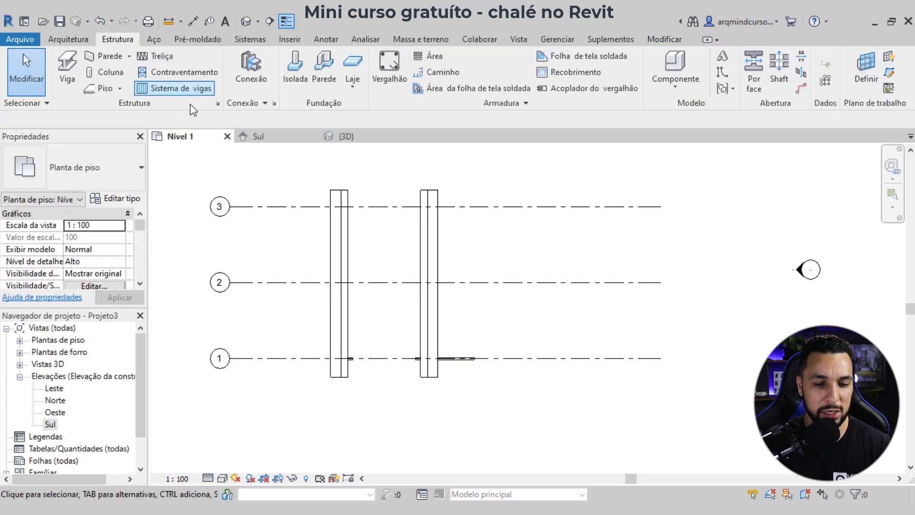
- Select the four timber beams in 3D and copy them in the Nível 1 plan from grid line 1 to grid lines 2 and 3
{"action": "left_click", "coordinate": [329, 137]}
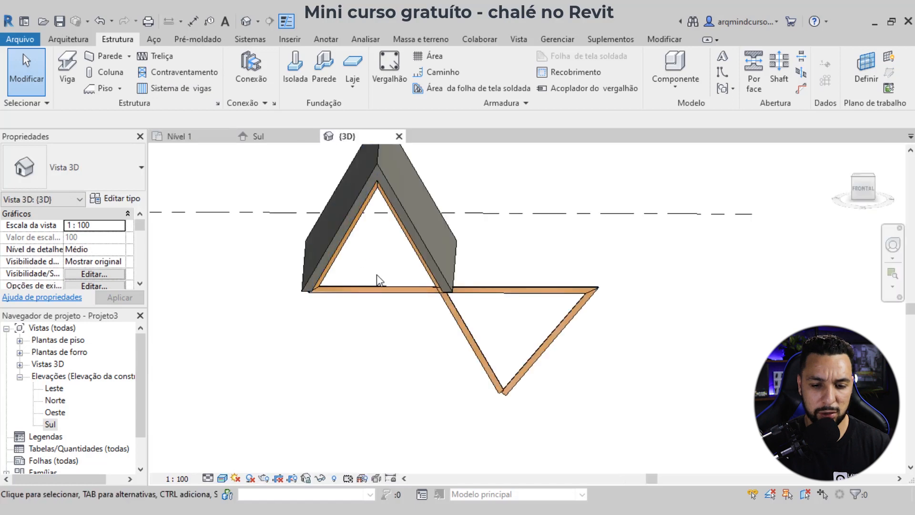
{"action": "left_click_drag", "start_coordinate": [648, 273], "coordinate": [474, 396]}
{"action": "middle_click_drag", "start_coordinate": [408, 393], "coordinate": [381, 295], "text": "shift"}
{"action": "left_click", "coordinate": [350, 230], "text": "ctrl"}
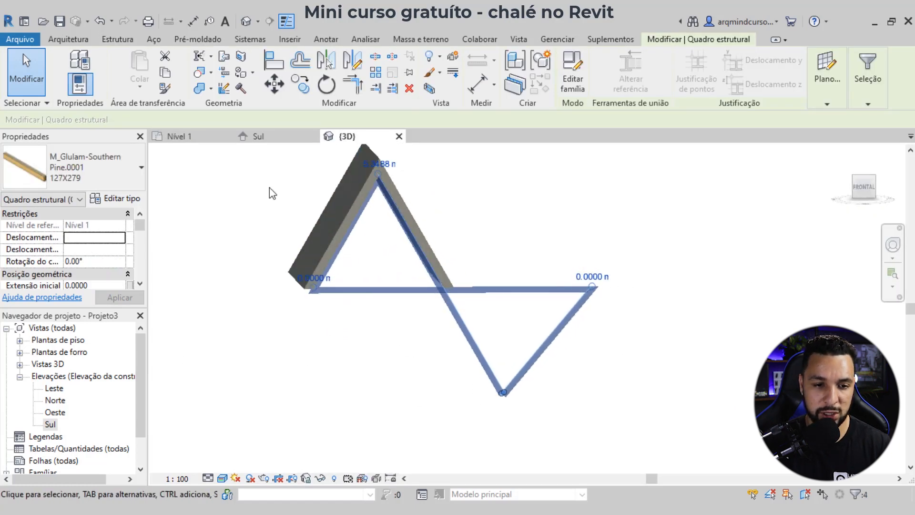
{"action": "left_click", "coordinate": [196, 140]}
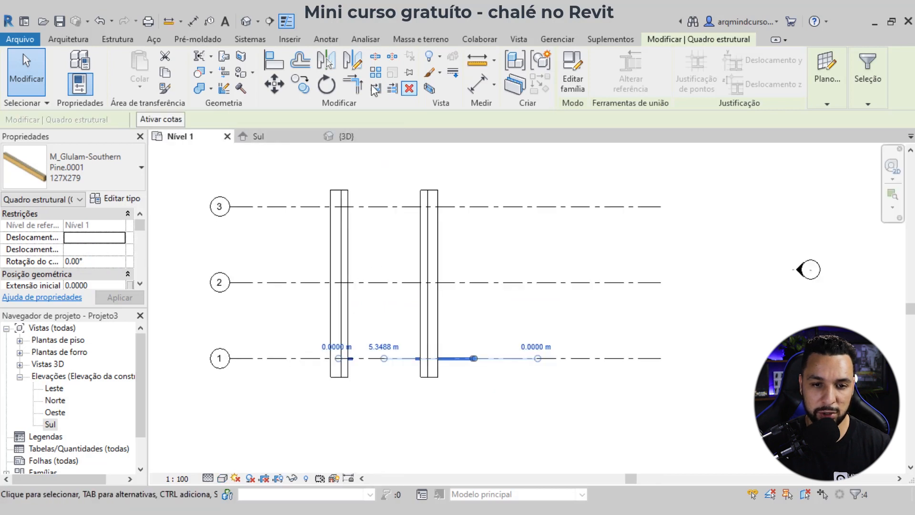
{"action": "left_click", "coordinate": [299, 86]}
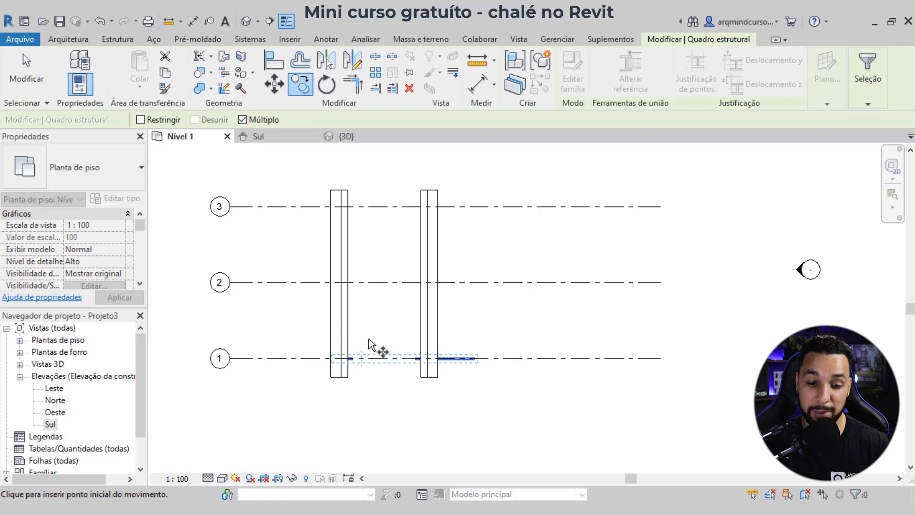
{"action": "scroll", "coordinate": [389, 360], "scroll_direction": "up", "scroll_amount": 2}
{"action": "left_click", "coordinate": [375, 359]}
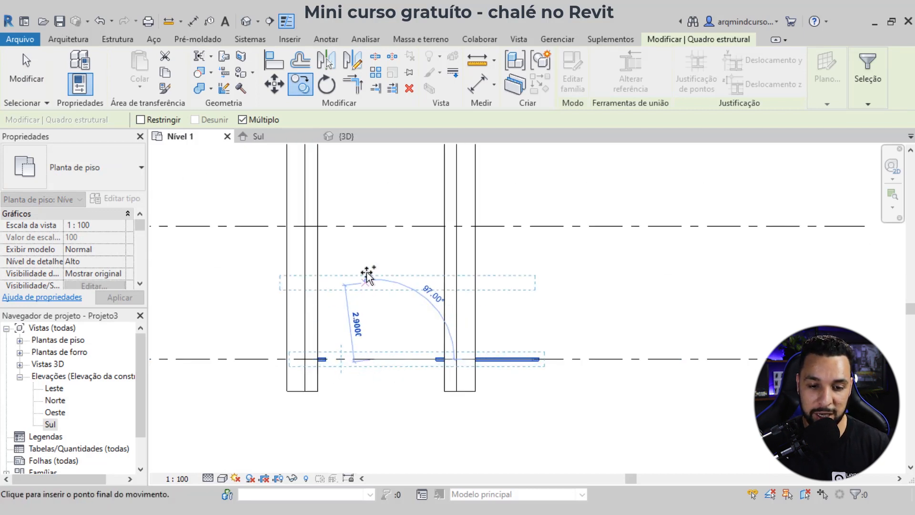
{"action": "scroll", "coordinate": [382, 229], "scroll_direction": "down", "scroll_amount": 3}
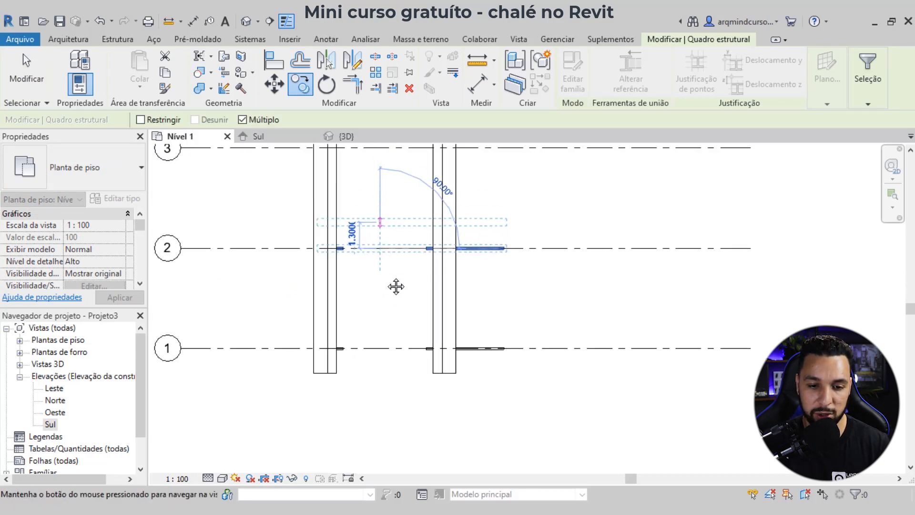
{"action": "left_click", "coordinate": [367, 334]}
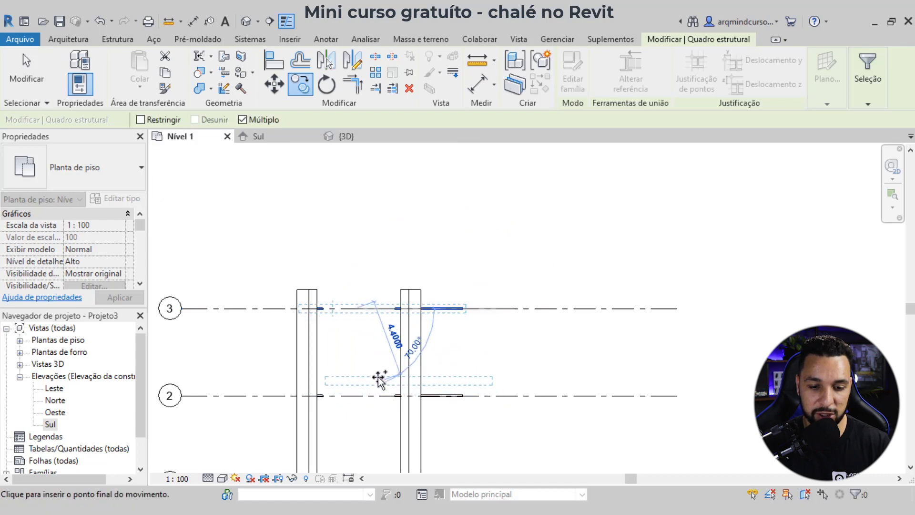
- Finish copying and examine the repeated timber frames in 3D from several angles
{"action": "key", "text": "Escape"}
{"action": "key", "text": "Escape"}
{"action": "scroll", "coordinate": [368, 357], "scroll_direction": "down", "scroll_amount": 1}
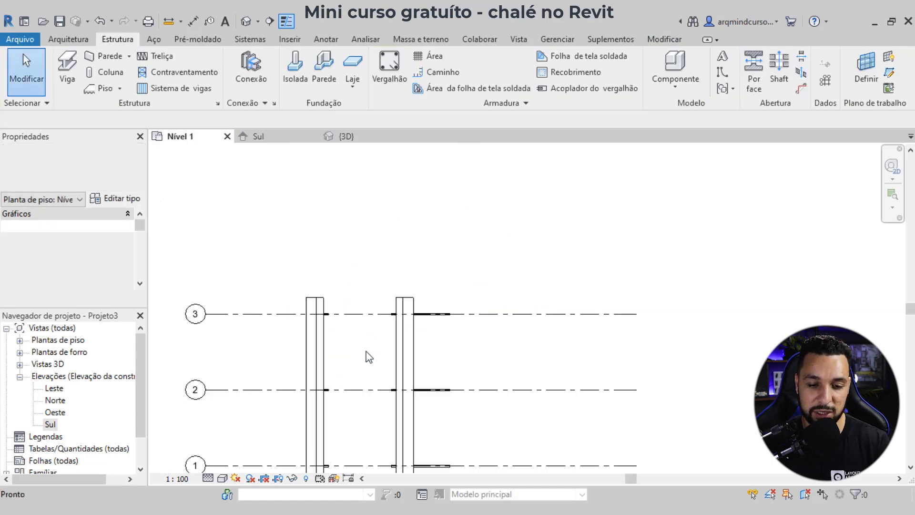
{"action": "left_click", "coordinate": [347, 137]}
{"action": "middle_click_drag", "start_coordinate": [684, 398], "coordinate": [691, 318], "text": "shift"}
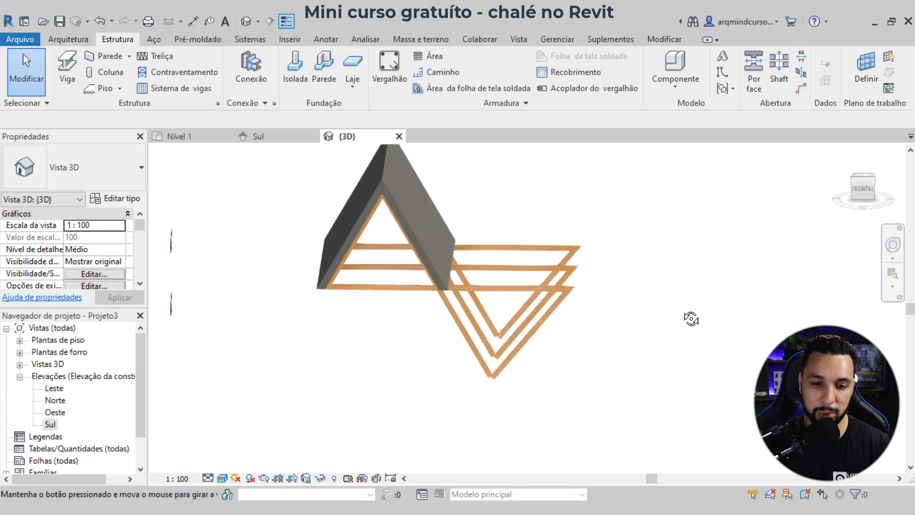
{"action": "middle_click_drag", "start_coordinate": [399, 220], "coordinate": [505, 355], "text": "shift"}
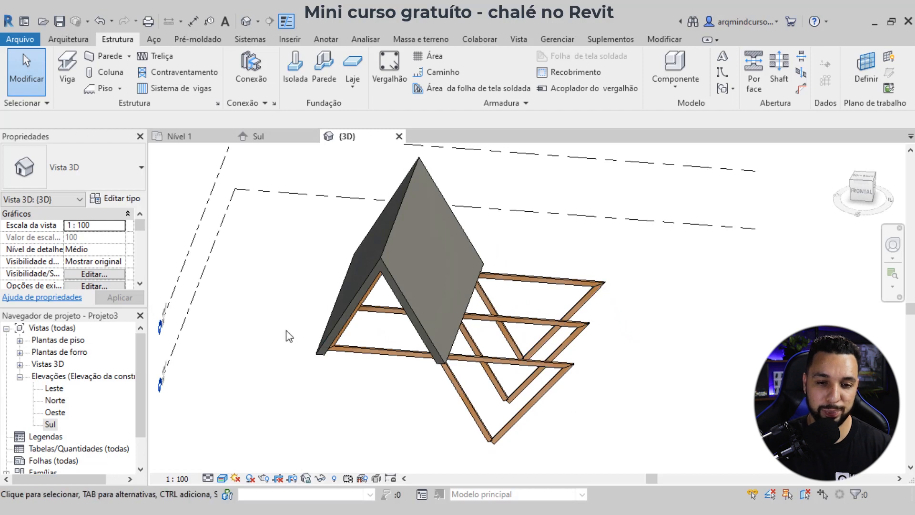
- Start a floor in the Nível 1 plan and sketch a rectangular boundary about 15.80 by 12.30 m from the roof's outer corner past the beams
{"action": "left_click", "coordinate": [175, 137]}
{"action": "scroll", "coordinate": [406, 274], "scroll_direction": "down", "scroll_amount": 1}
{"action": "left_click", "coordinate": [83, 42]}
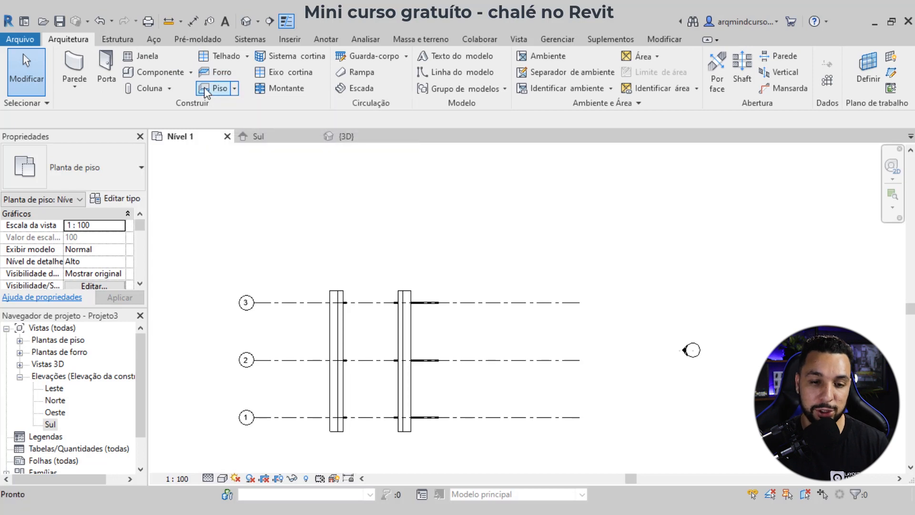
{"action": "left_click", "coordinate": [217, 89]}
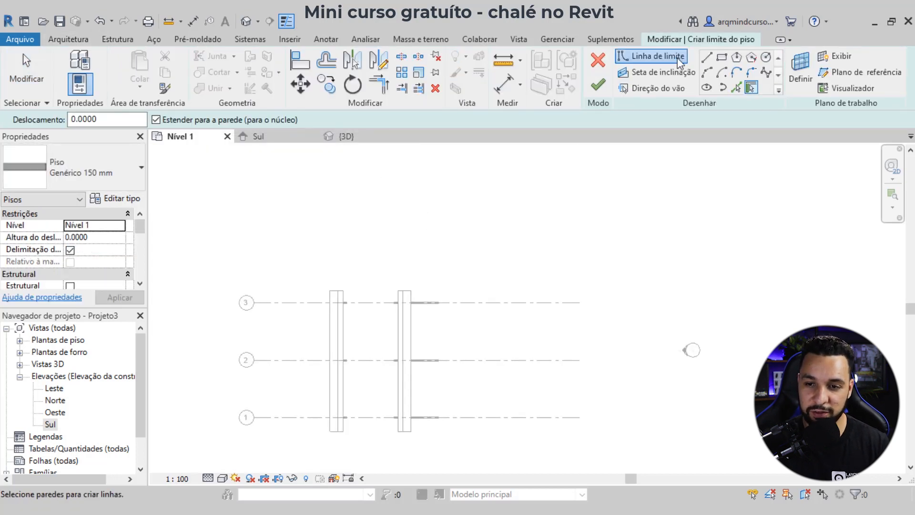
{"action": "left_click", "coordinate": [722, 58]}
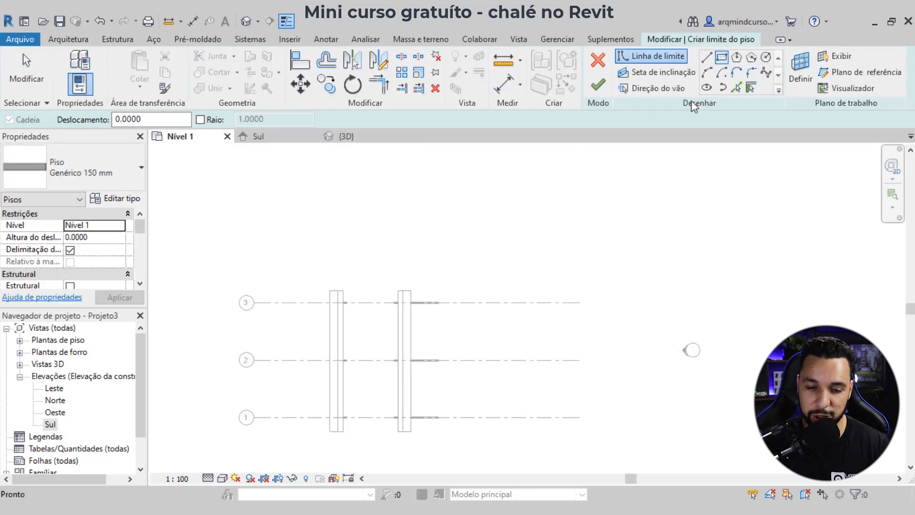
{"action": "scroll", "coordinate": [310, 261], "scroll_direction": "up", "scroll_amount": 2}
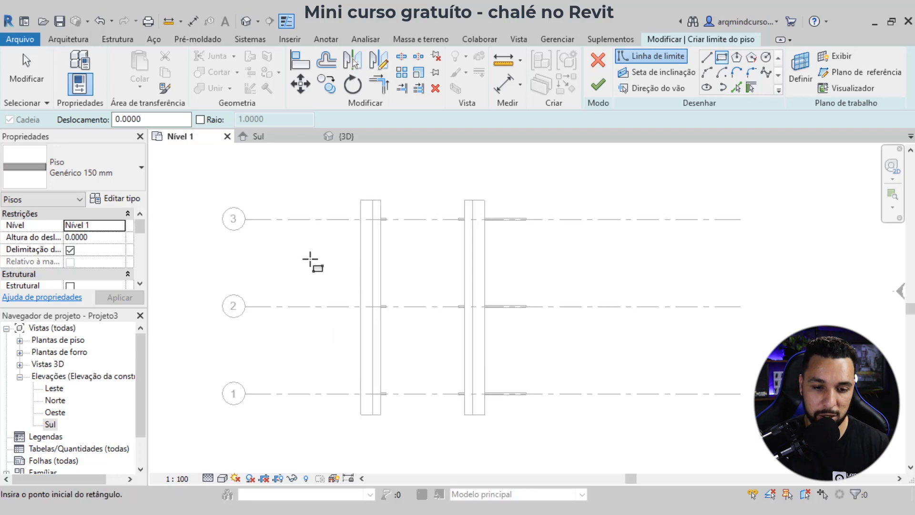
{"action": "left_click", "coordinate": [360, 200]}
{"action": "middle_click_drag", "start_coordinate": [478, 411], "coordinate": [443, 386]}
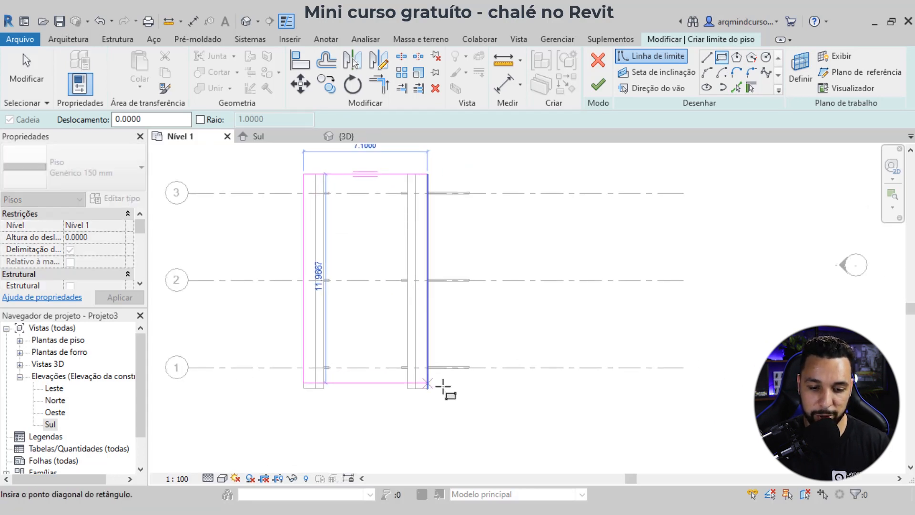
{"action": "scroll", "coordinate": [452, 388], "scroll_direction": "down", "scroll_amount": 1}
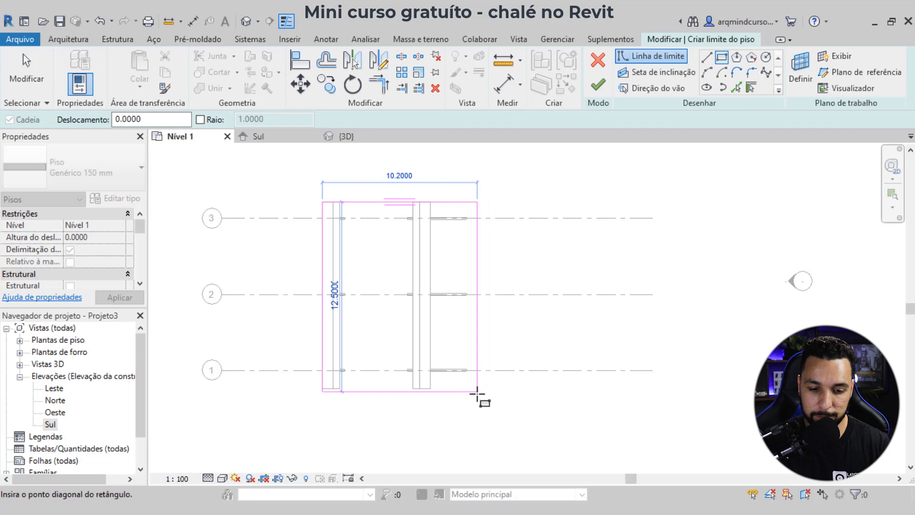
{"action": "scroll", "coordinate": [479, 395], "scroll_direction": "up", "scroll_amount": 1}
{"action": "scroll", "coordinate": [485, 388], "scroll_direction": "down", "scroll_amount": 1}
{"action": "scroll", "coordinate": [491, 400], "scroll_direction": "up", "scroll_amount": 1}
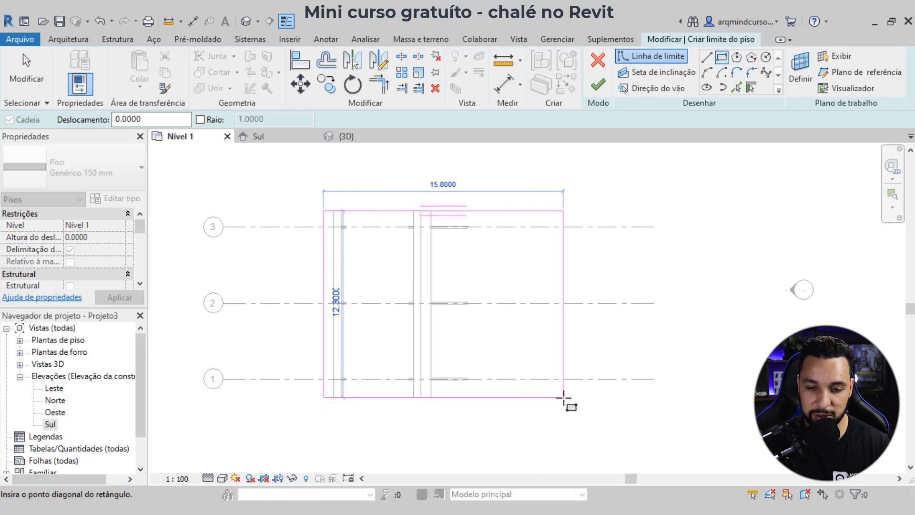
{"action": "left_click", "coordinate": [564, 398]}
- Move the floor boundary's far edge in the Sul elevation to align with the outer end of the horizontal beams
{"action": "left_click", "coordinate": [260, 137]}
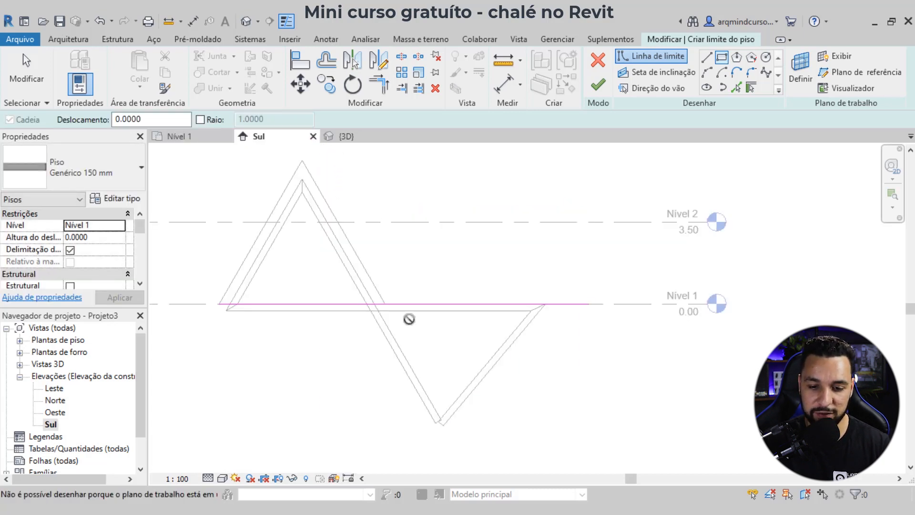
{"action": "scroll", "coordinate": [543, 316], "scroll_direction": "up", "scroll_amount": 2}
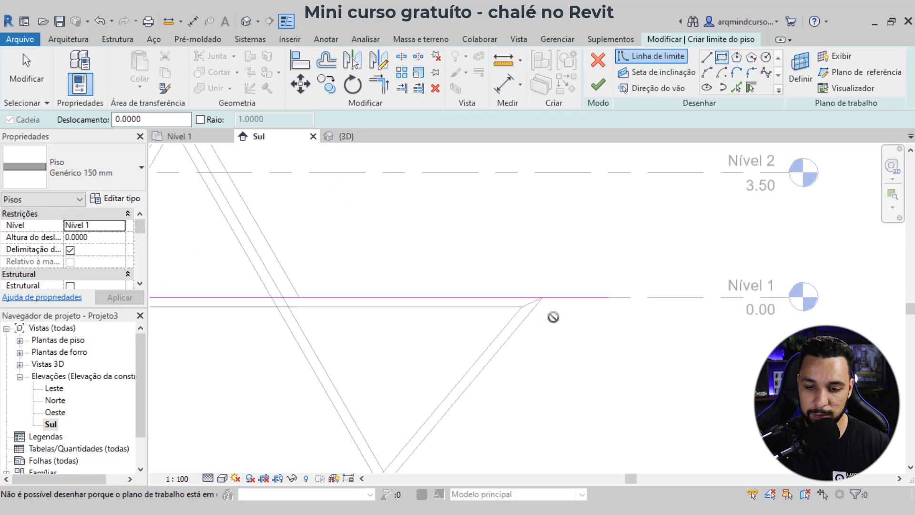
{"action": "left_click", "coordinate": [342, 136]}
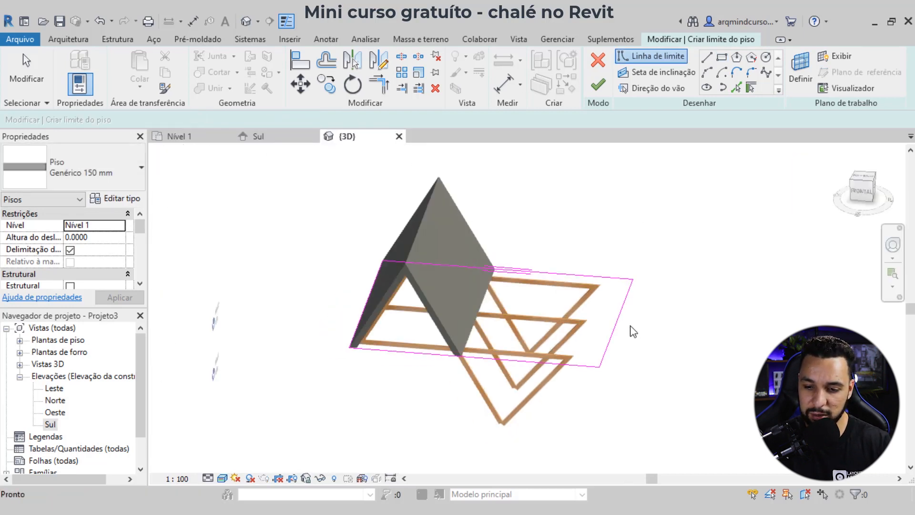
{"action": "key", "text": "Escape"}
{"action": "scroll", "coordinate": [619, 323], "scroll_direction": "up", "scroll_amount": 3}
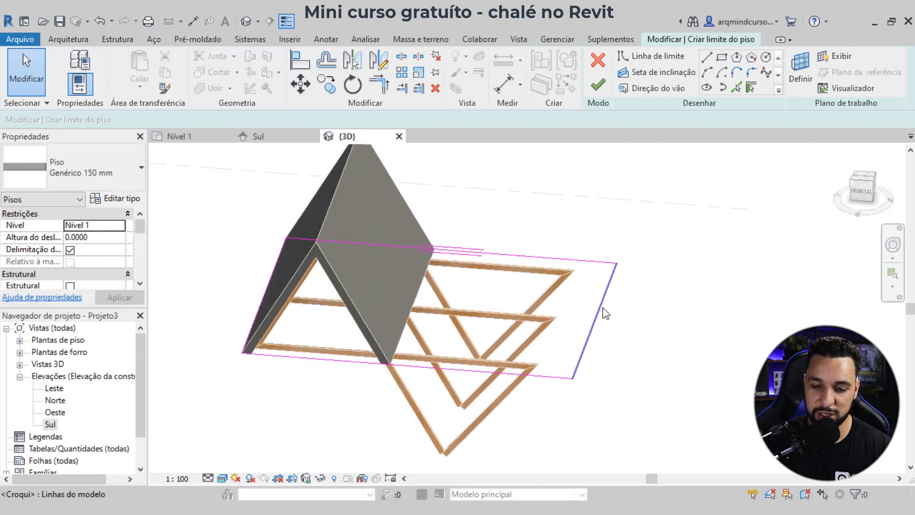
{"action": "left_click", "coordinate": [601, 318]}
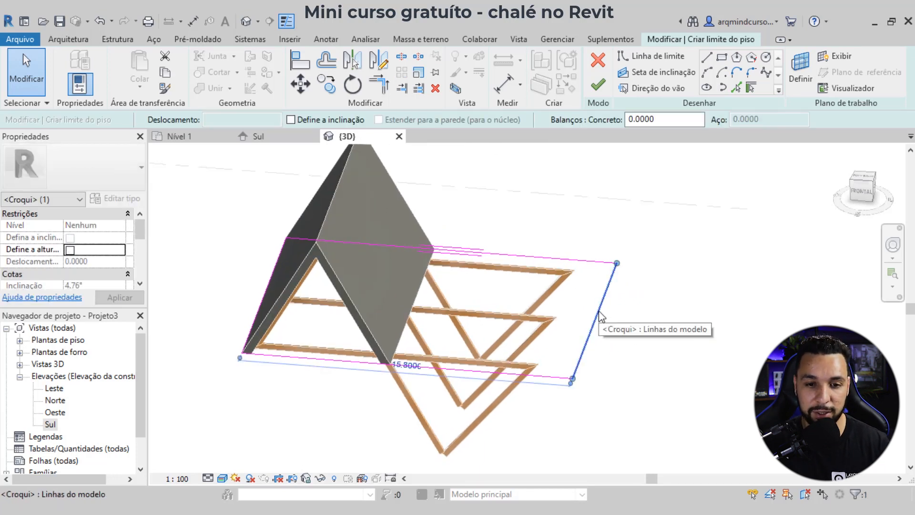
{"action": "left_click", "coordinate": [252, 136]}
{"action": "left_click", "coordinate": [301, 92]}
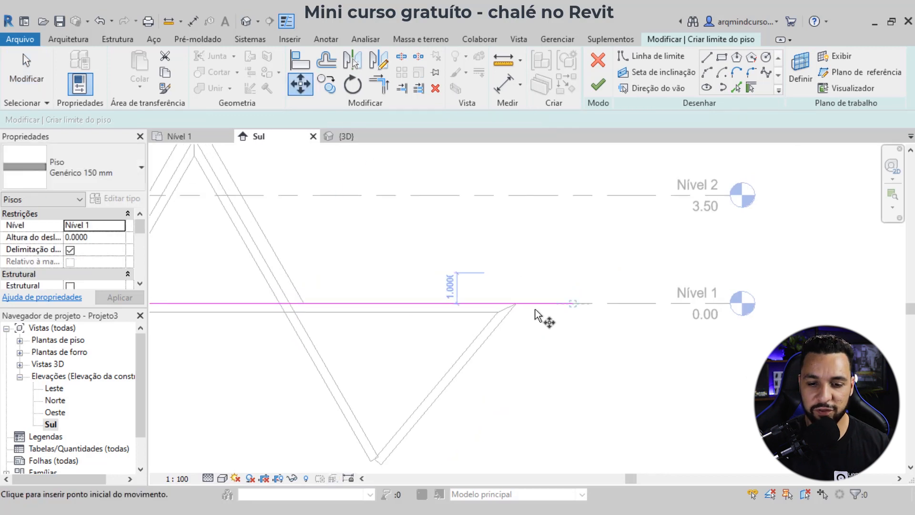
{"action": "scroll", "coordinate": [653, 352], "scroll_direction": "up", "scroll_amount": 2}
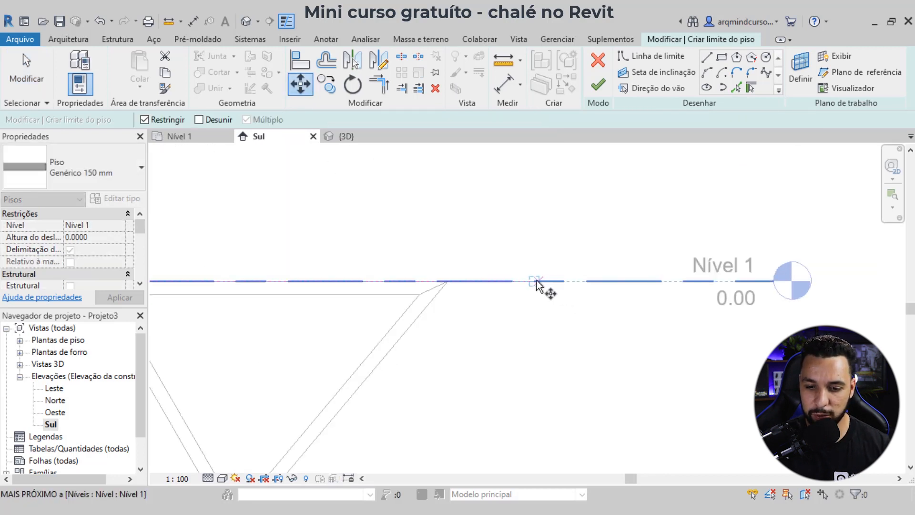
{"action": "left_click", "coordinate": [534, 283]}
{"action": "left_click", "coordinate": [446, 281]}
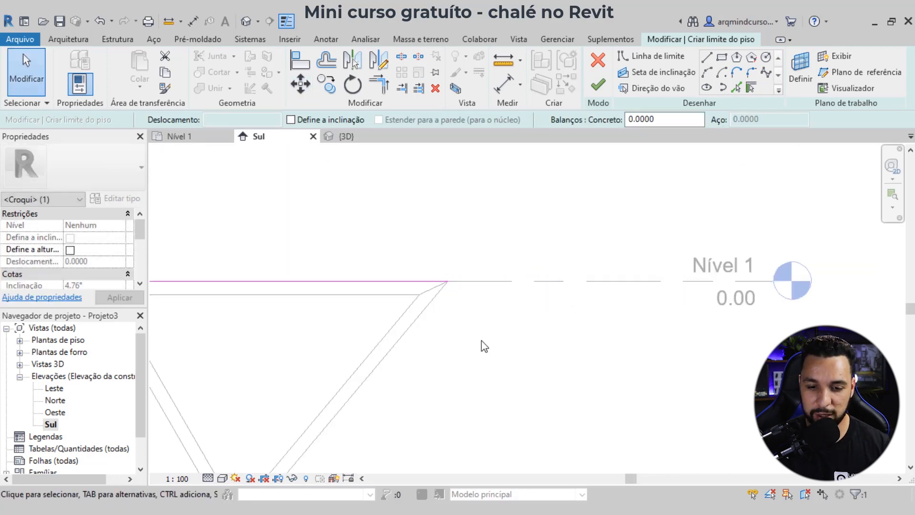
{"action": "scroll", "coordinate": [493, 341], "scroll_direction": "down", "scroll_amount": 2}
- Change the floor type to Viga e bloco 200 mm and finish the floor sketch
{"action": "left_click", "coordinate": [339, 136]}
{"action": "middle_click_drag", "start_coordinate": [456, 333], "coordinate": [635, 353], "text": "shift"}
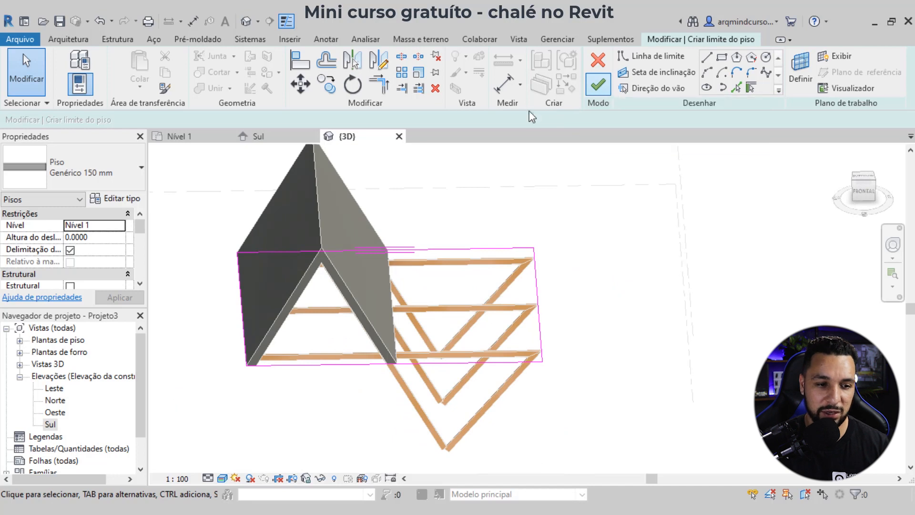
{"action": "left_click", "coordinate": [92, 175]}
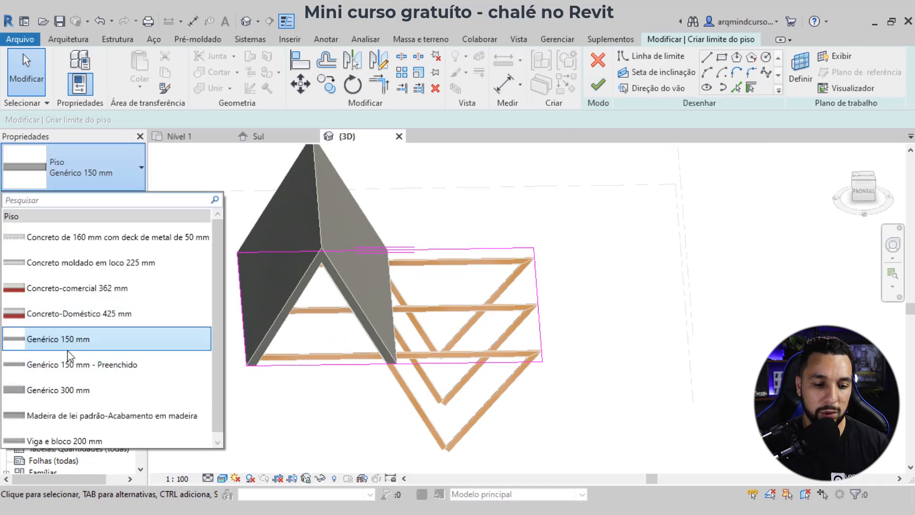
{"action": "scroll", "coordinate": [96, 364], "scroll_direction": "down", "scroll_amount": 1}
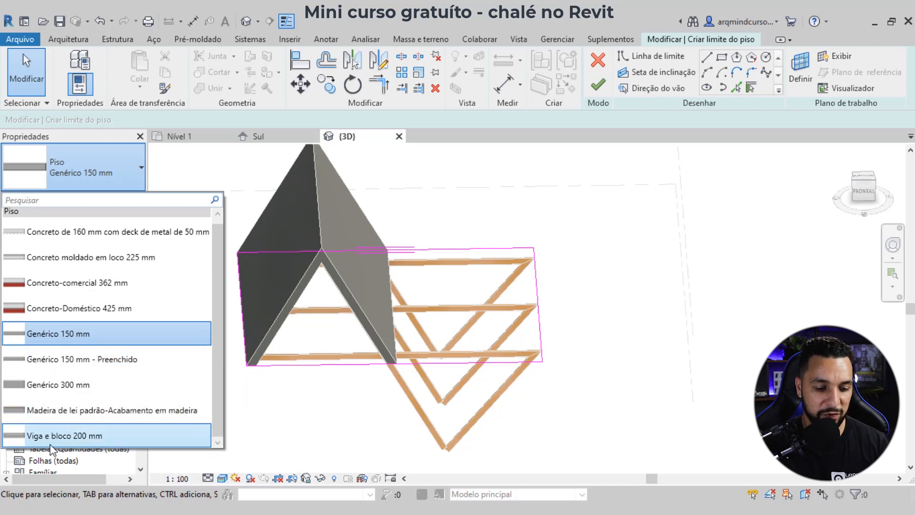
{"action": "left_click", "coordinate": [105, 436]}
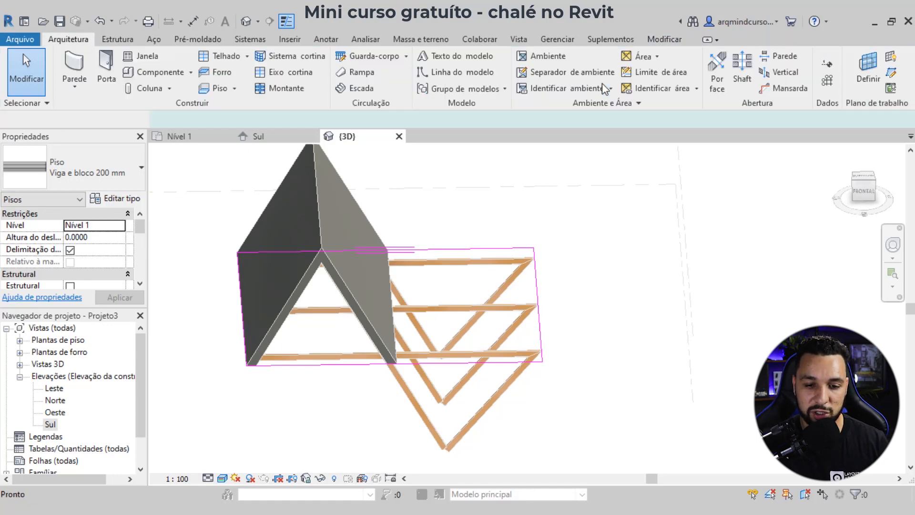
{"action": "left_click", "coordinate": [599, 86]}
{"action": "left_click", "coordinate": [590, 265]}
- Examine in 3D how the new floor slab meets the horizontal timber beams
{"action": "middle_click_drag", "start_coordinate": [590, 265], "coordinate": [506, 383], "text": "shift"}
{"action": "middle_click_drag", "start_coordinate": [488, 426], "coordinate": [491, 396]}
{"action": "scroll", "coordinate": [459, 353], "scroll_direction": "up", "scroll_amount": 2}
{"action": "middle_click_drag", "start_coordinate": [459, 352], "coordinate": [455, 357]}
{"action": "scroll", "coordinate": [454, 357], "scroll_direction": "down", "scroll_amount": 3}
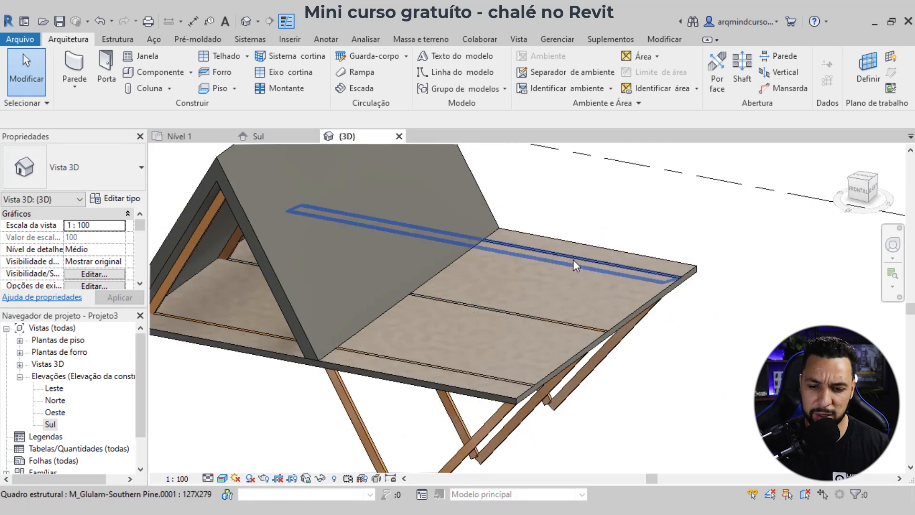
{"action": "middle_click_drag", "start_coordinate": [533, 358], "coordinate": [502, 354]}
{"action": "middle_click_drag", "start_coordinate": [613, 334], "coordinate": [707, 337]}
{"action": "scroll", "coordinate": [615, 332], "scroll_direction": "down", "scroll_amount": 1}
{"action": "middle_click_drag", "start_coordinate": [310, 415], "coordinate": [344, 342], "text": "shift"}
- Select the three horizontal floor beams and set both their start and end level offsets to -0.20 m
{"action": "left_click", "coordinate": [345, 339]}
{"action": "left_click", "coordinate": [499, 304], "text": "ctrl"}
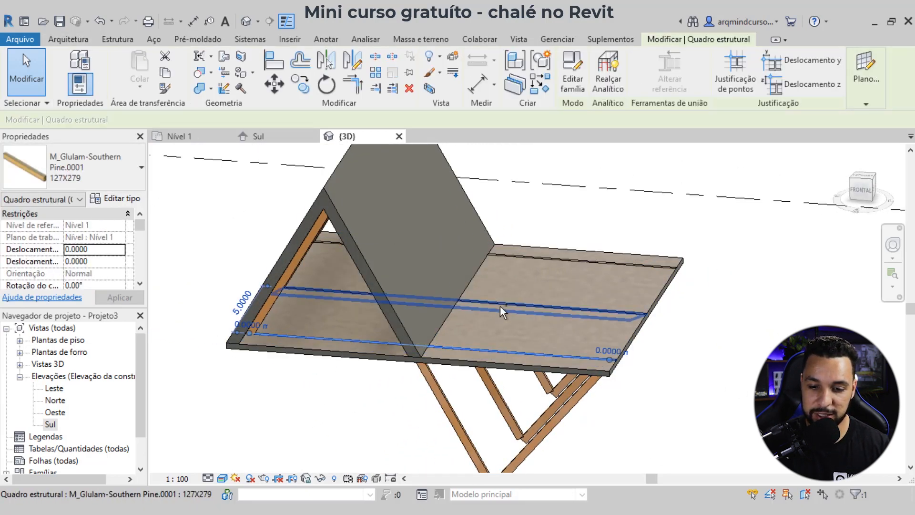
{"action": "left_click", "coordinate": [530, 257], "text": "ctrl"}
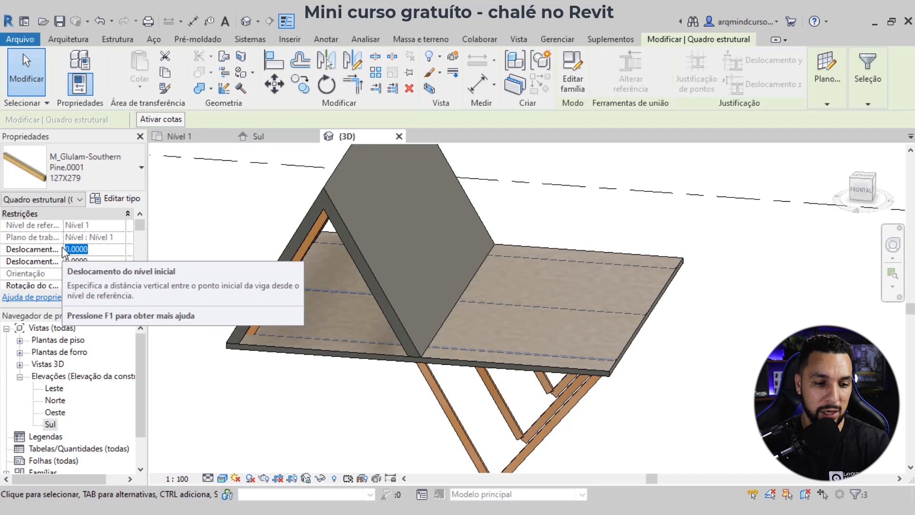
{"action": "key", "text": "BackSpace"}
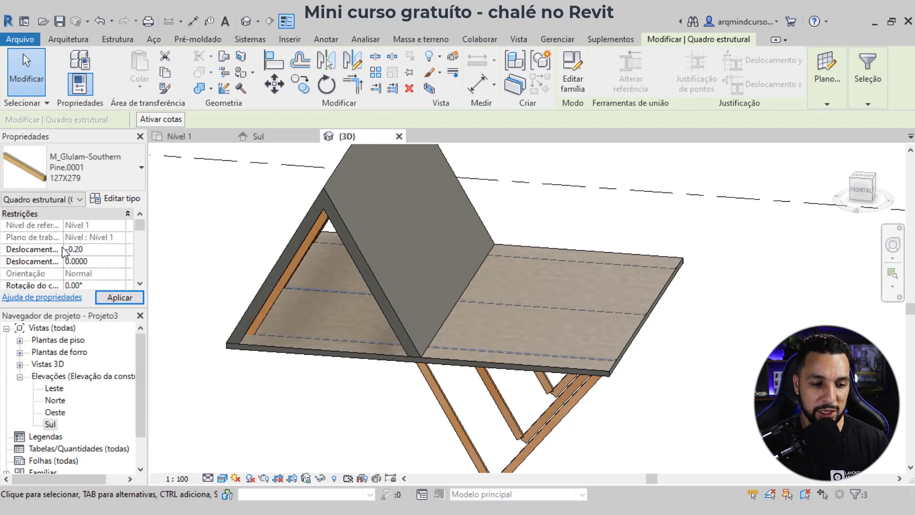
{"action": "left_click", "coordinate": [91, 263]}
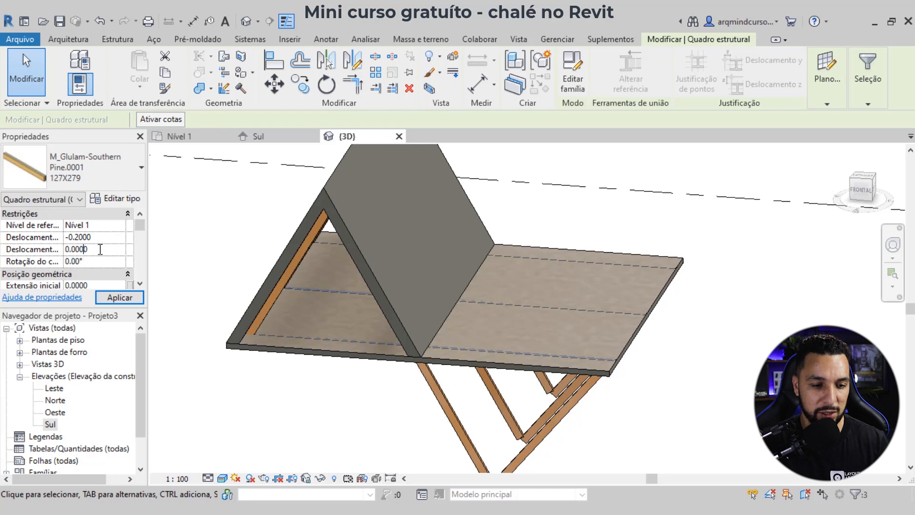
{"action": "key", "text": "BackSpace"}
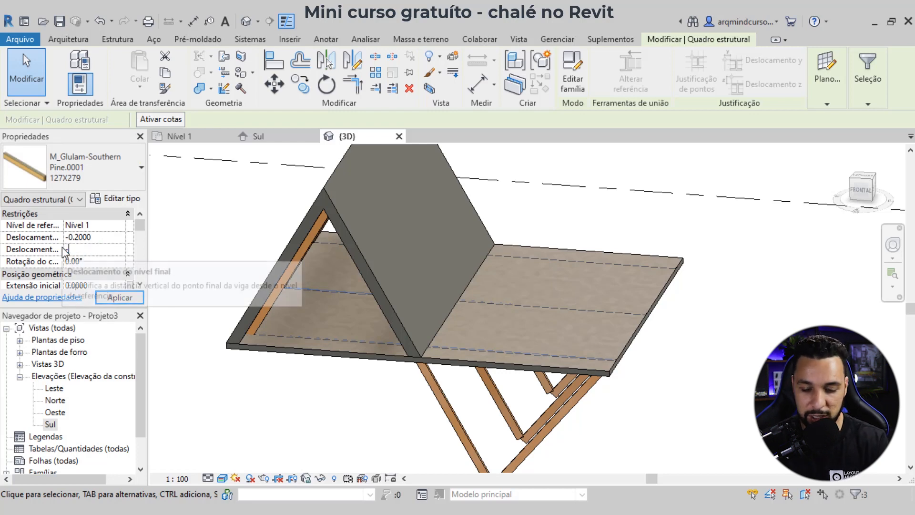
{"action": "type", "text": "-0.2"}
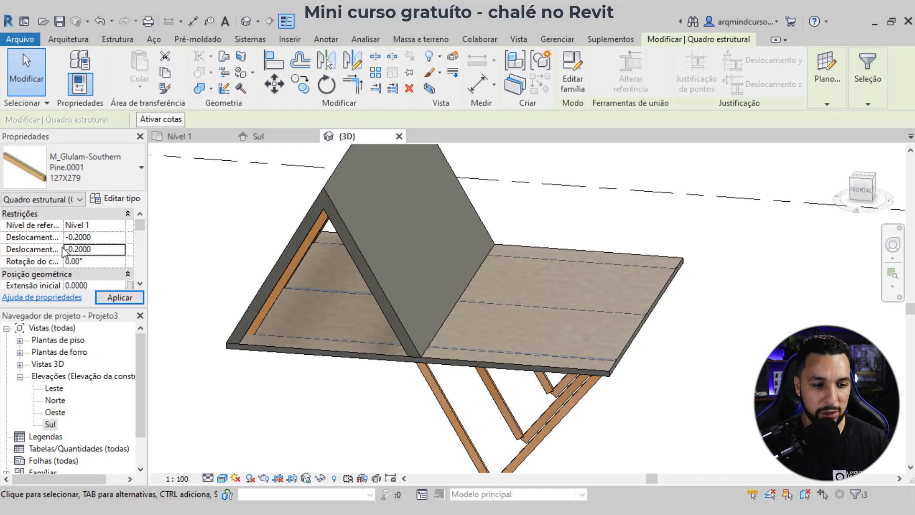
{"action": "left_click", "coordinate": [117, 298]}
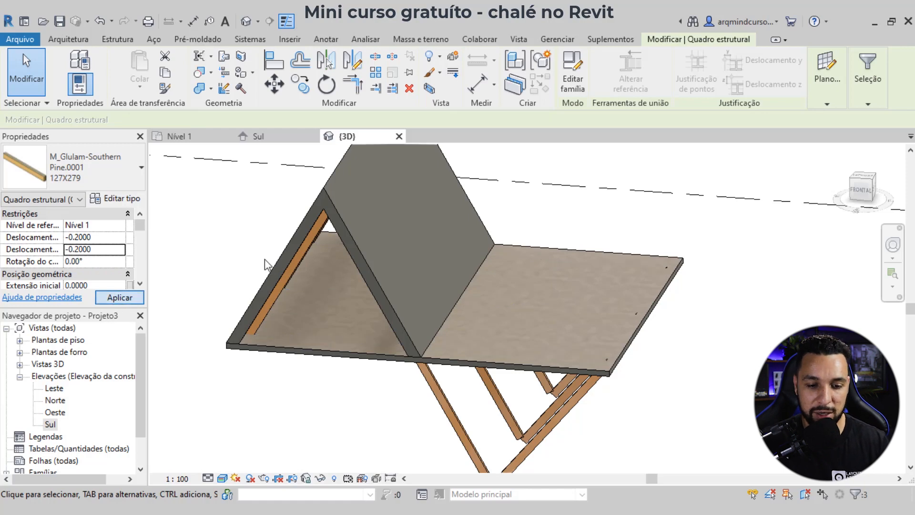
{"action": "left_click", "coordinate": [240, 274]}
- Start a railing path on Nível 1 and sketch an about 6.7 m segment just inside the deck's grid 3 edge, from the roof outward
{"action": "middle_click_drag", "start_coordinate": [358, 443], "coordinate": [340, 336], "text": "ctrl"}
{"action": "scroll", "coordinate": [401, 350], "scroll_direction": "up", "scroll_amount": 3}
{"action": "middle_click_drag", "start_coordinate": [416, 357], "coordinate": [399, 448], "text": "shift"}
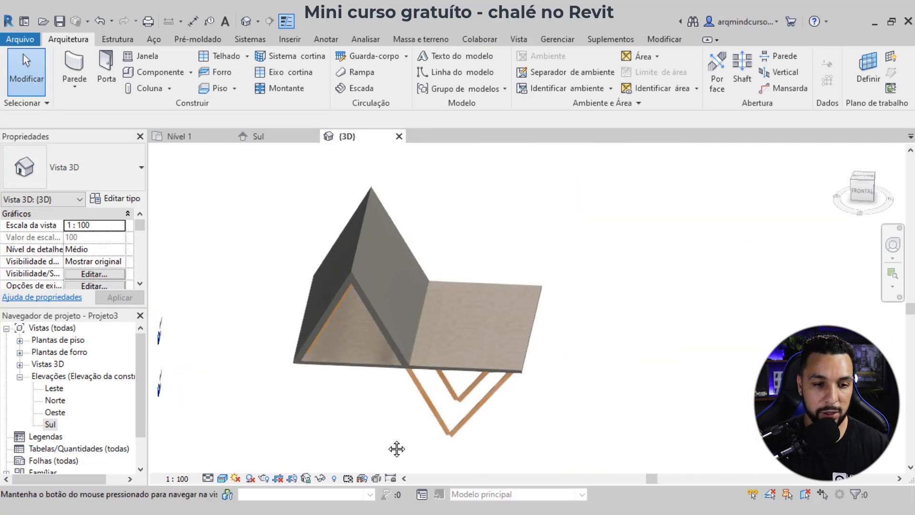
{"action": "left_click", "coordinate": [178, 137]}
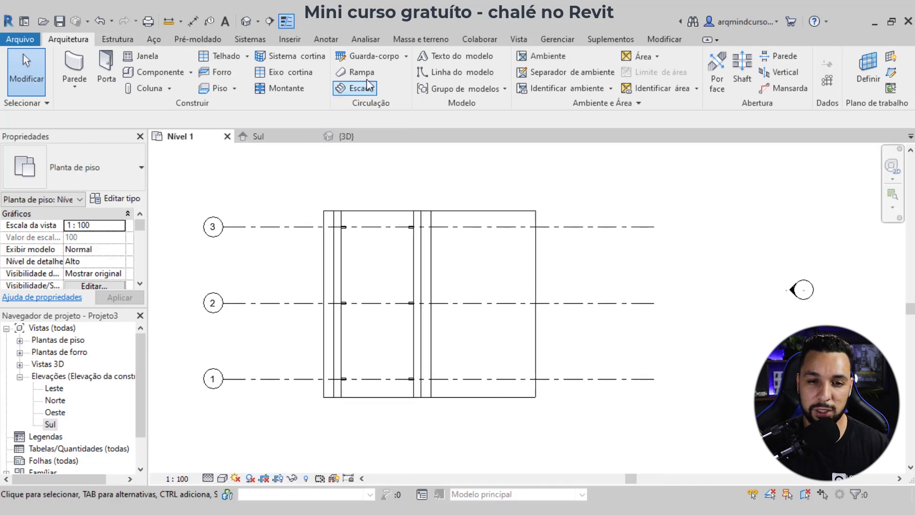
{"action": "left_click", "coordinate": [372, 56]}
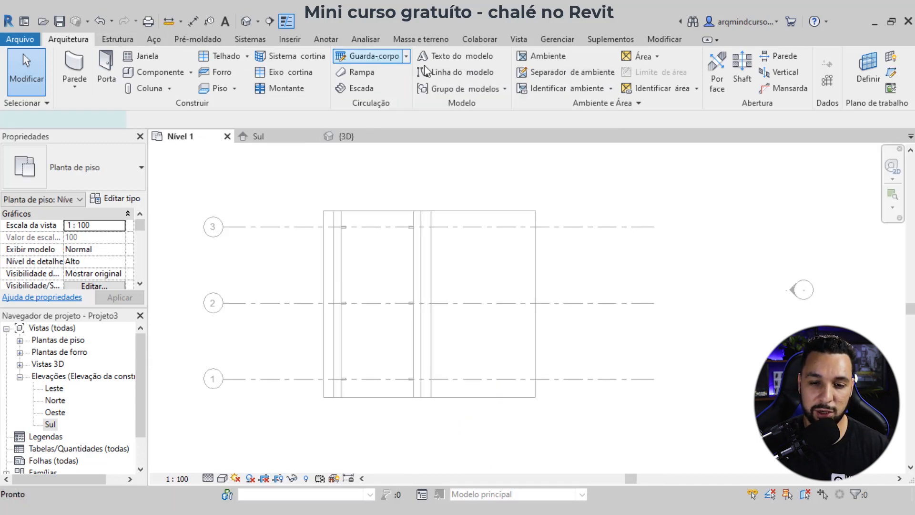
{"action": "scroll", "coordinate": [433, 212], "scroll_direction": "up", "scroll_amount": 5}
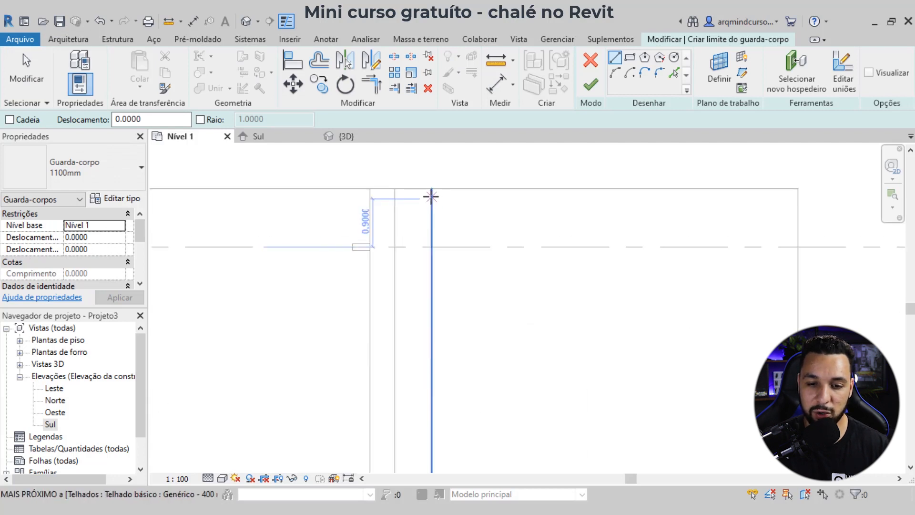
{"action": "scroll", "coordinate": [431, 195], "scroll_direction": "down", "scroll_amount": 3}
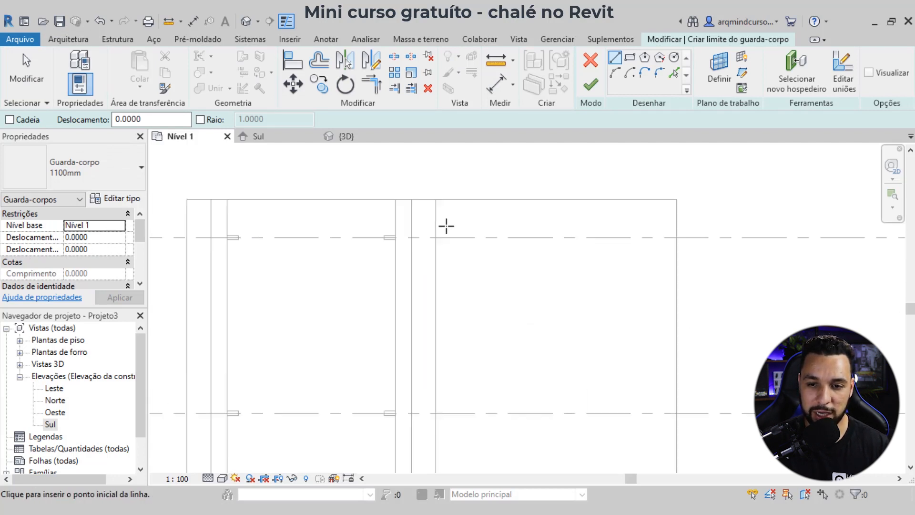
{"action": "scroll", "coordinate": [453, 195], "scroll_direction": "up", "scroll_amount": 4}
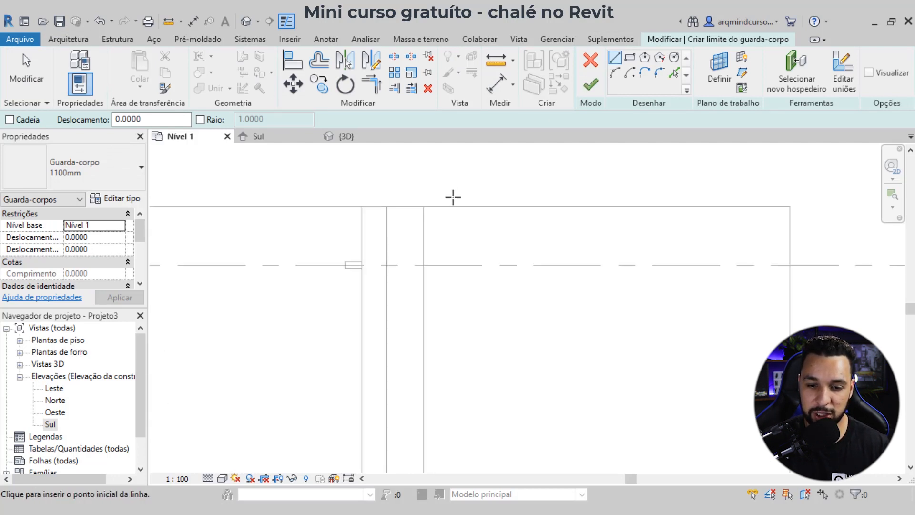
{"action": "left_click", "coordinate": [420, 214]}
{"action": "scroll", "coordinate": [709, 262], "scroll_direction": "down", "scroll_amount": 2}
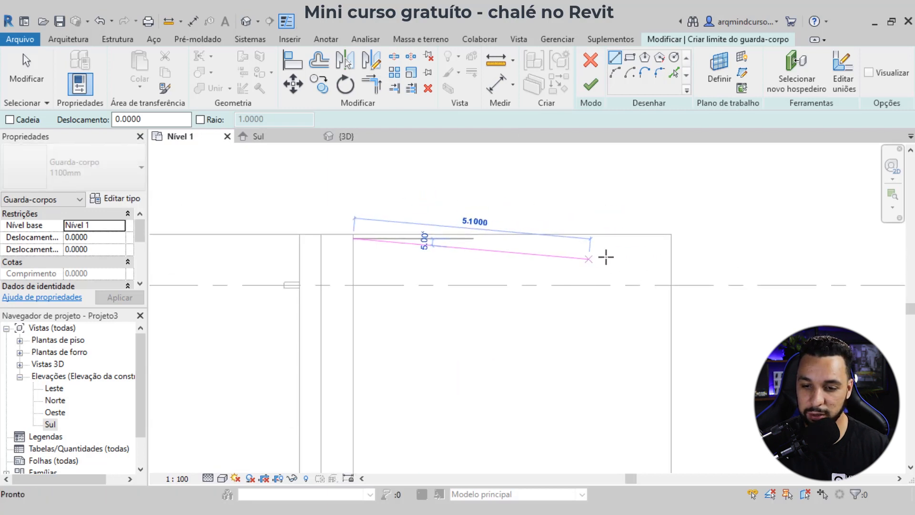
{"action": "left_click", "coordinate": [661, 241]}
- Continue the railing path just inside the deck's outer edge and back to the roof along its grid 1 edge
{"action": "scroll", "coordinate": [612, 211], "scroll_direction": "down", "scroll_amount": 3}
{"action": "scroll", "coordinate": [606, 362], "scroll_direction": "up", "scroll_amount": 5}
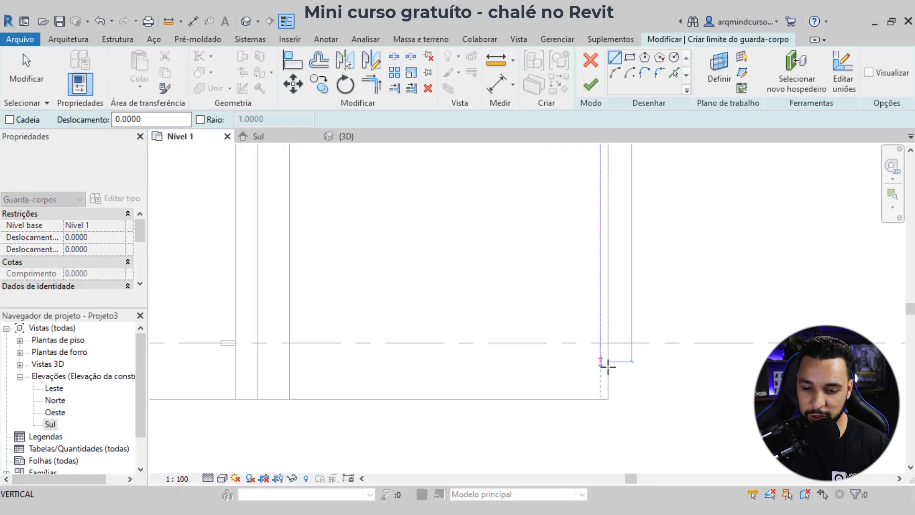
{"action": "left_click", "coordinate": [598, 402]}
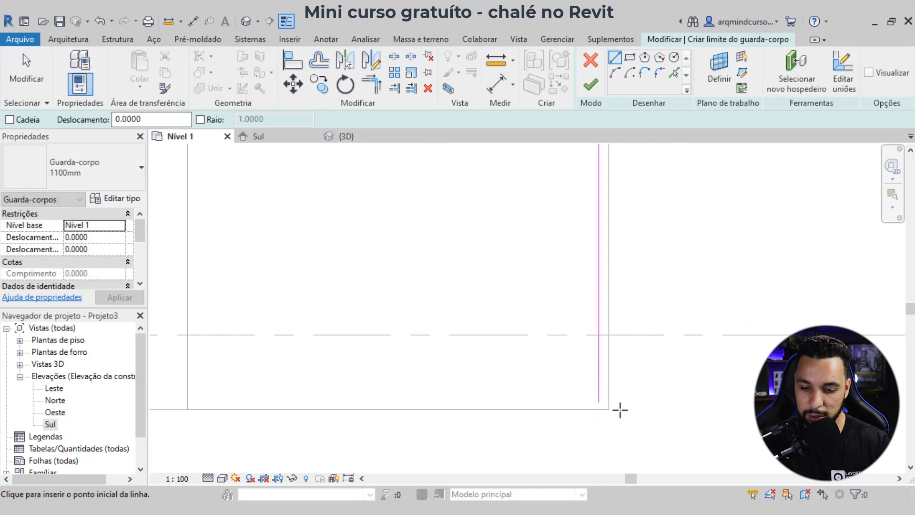
{"action": "left_click", "coordinate": [598, 401]}
{"action": "scroll", "coordinate": [490, 330], "scroll_direction": "down", "scroll_amount": 2}
{"action": "scroll", "coordinate": [490, 330], "scroll_direction": "up", "scroll_amount": 3}
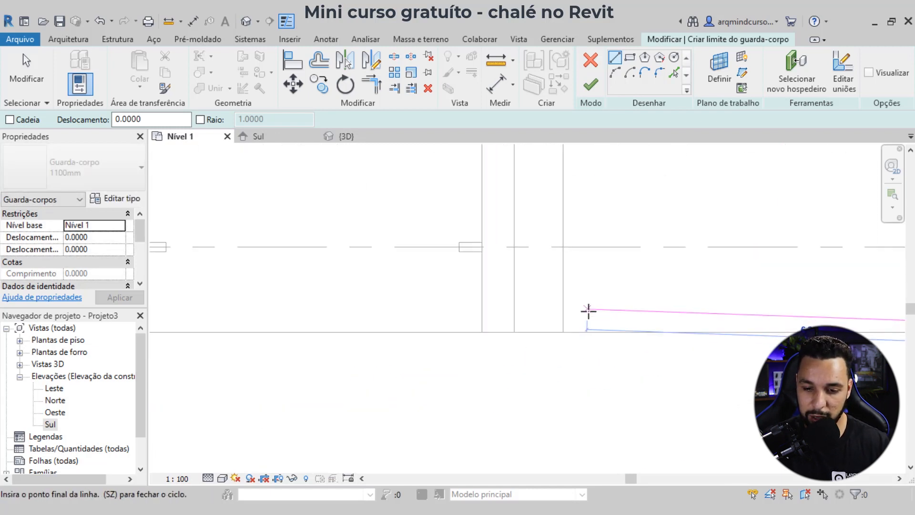
{"action": "key", "text": "Escape"}
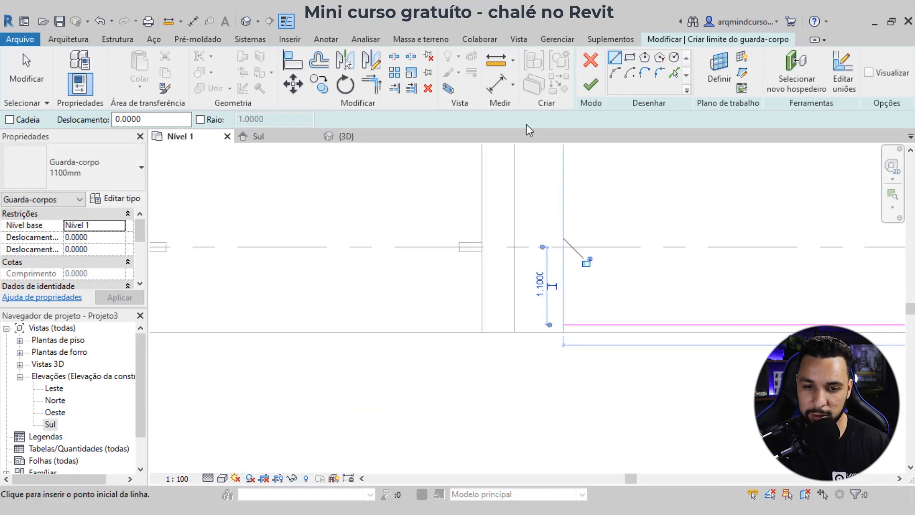
- Check the three-sided railing path against the deck in 3D and finish the railing sketch
{"action": "left_click", "coordinate": [341, 135]}
{"action": "middle_click_drag", "start_coordinate": [468, 292], "coordinate": [459, 422], "text": "shift"}
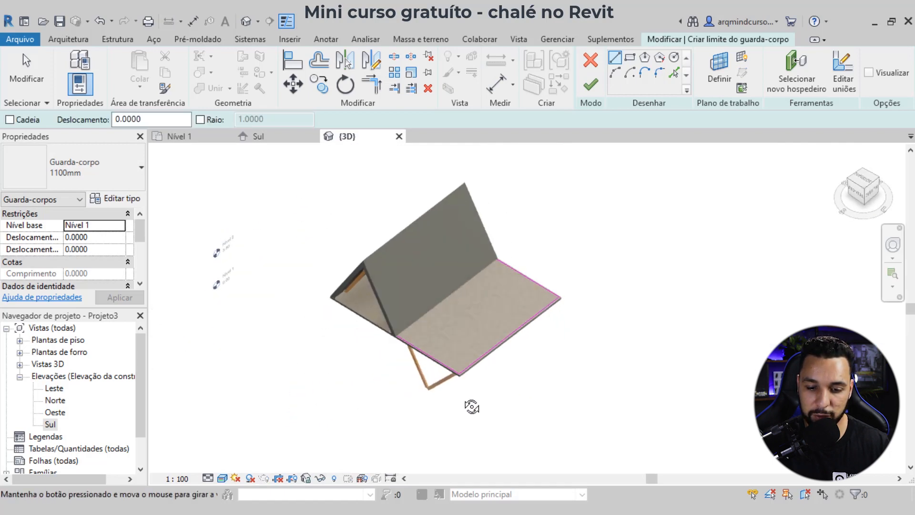
{"action": "scroll", "coordinate": [472, 358], "scroll_direction": "up", "scroll_amount": 3}
{"action": "middle_click_drag", "start_coordinate": [473, 349], "coordinate": [548, 300], "text": "shift"}
{"action": "scroll", "coordinate": [541, 271], "scroll_direction": "down", "scroll_amount": 1}
{"action": "middle_click_drag", "start_coordinate": [539, 186], "coordinate": [536, 236]}
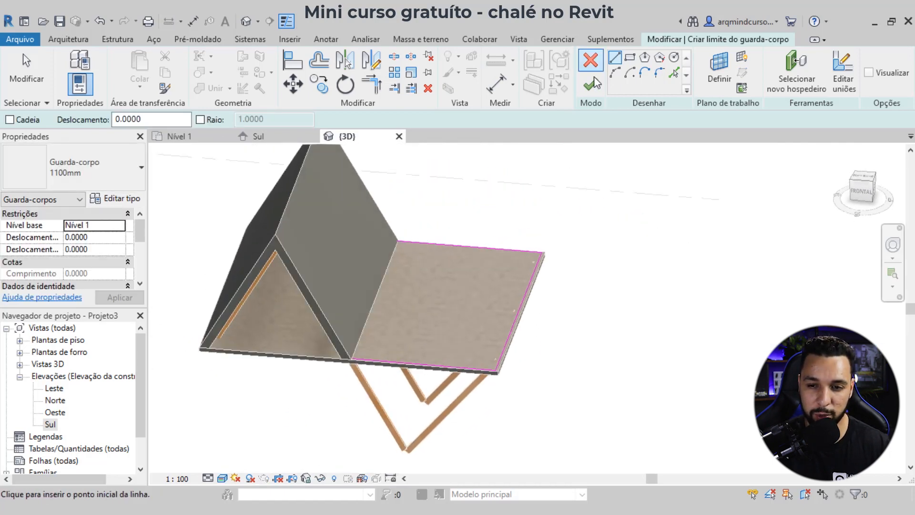
{"action": "left_click", "coordinate": [591, 86]}
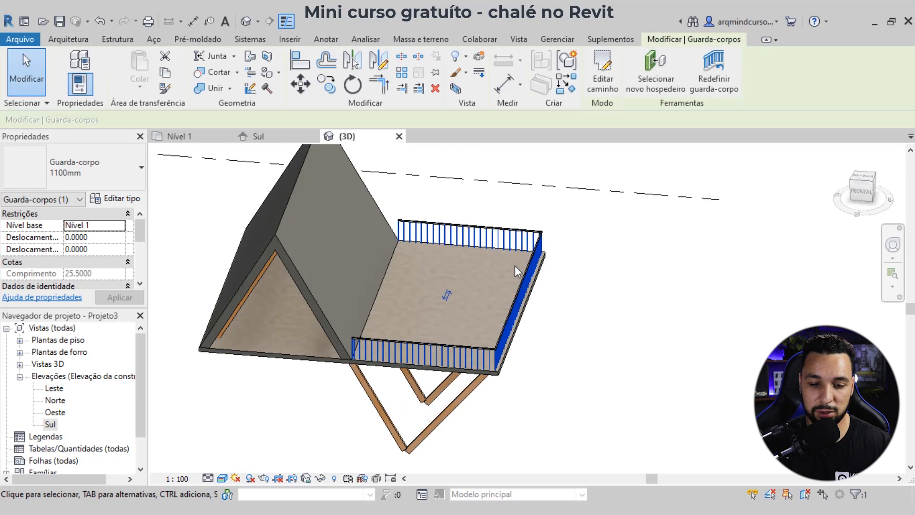
- Change the deck railing's type to Painel de vidro - Preenchimento inferior
{"action": "middle_click_drag", "start_coordinate": [648, 350], "coordinate": [462, 285], "text": "shift"}
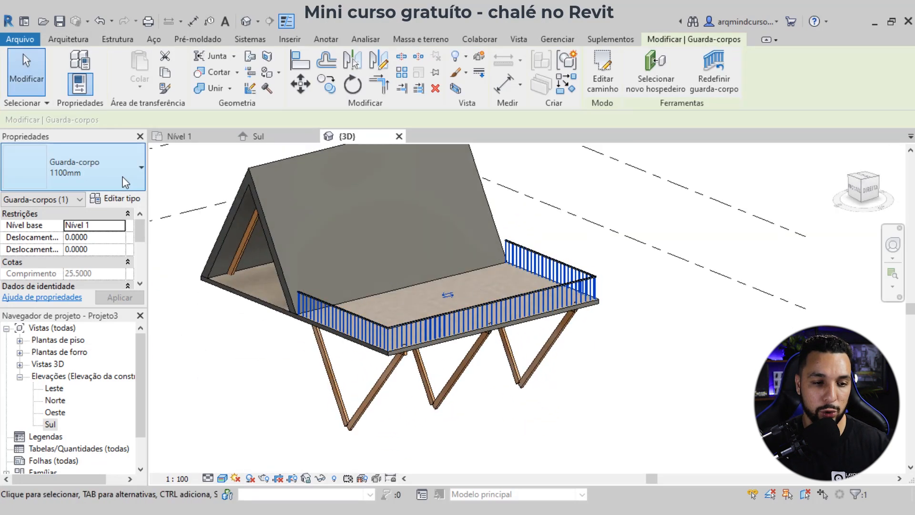
{"action": "left_click", "coordinate": [96, 168]}
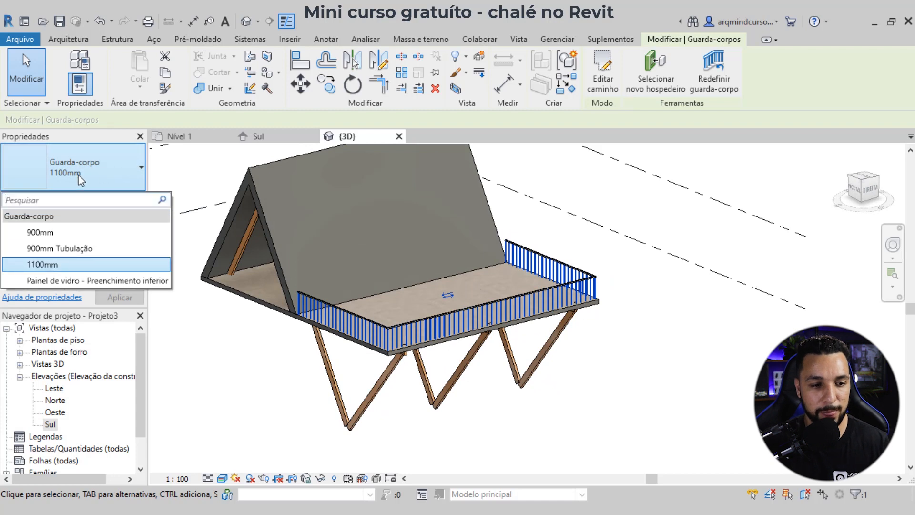
{"action": "left_click", "coordinate": [75, 282]}
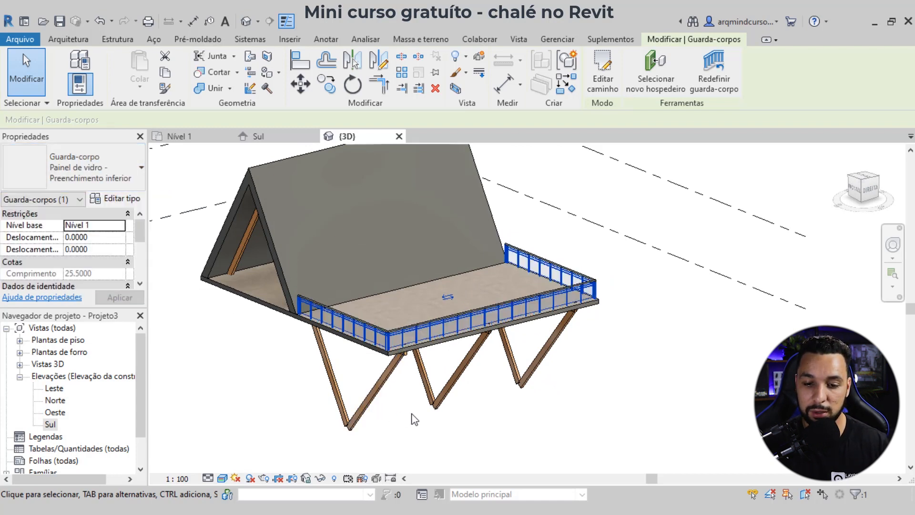
- Edit the railing path in 3D and extend the front segment's roof-side end into the roof base, to about 6.88 m long
{"action": "left_click", "coordinate": [475, 410]}
{"action": "mouse_move", "coordinate": [476, 410]}
{"action": "middle_mouse_down", "text": "shift"}
{"action": "mouse_move", "coordinate": [510, 415]}
{"action": "mouse_move", "coordinate": [564, 392]}
{"action": "mouse_move", "coordinate": [518, 362]}
{"action": "mouse_move", "coordinate": [373, 337]}
{"action": "mouse_move", "coordinate": [419, 286]}
{"action": "mouse_move", "coordinate": [522, 268]}
{"action": "middle_mouse_up", "text": "shift"}
{"action": "left_click", "coordinate": [334, 324]}
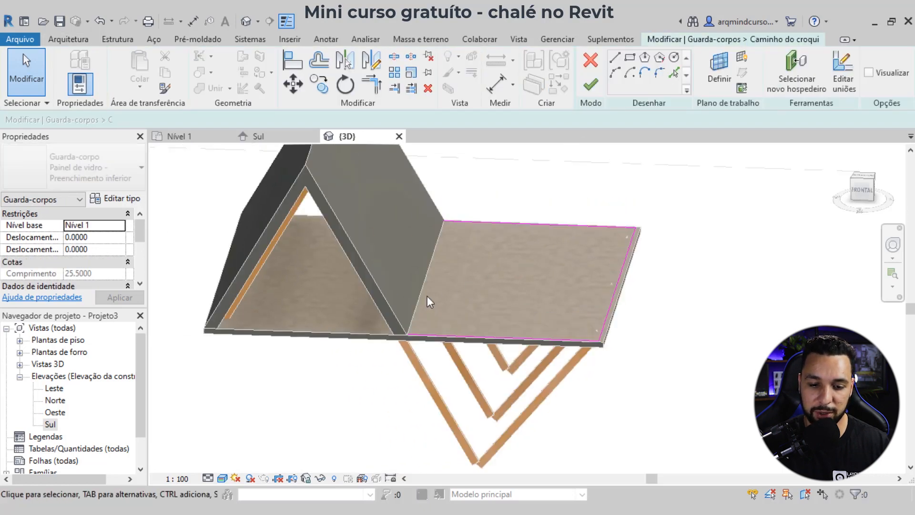
{"action": "scroll", "coordinate": [427, 299], "scroll_direction": "up", "scroll_amount": 5}
{"action": "scroll", "coordinate": [410, 347], "scroll_direction": "up", "scroll_amount": 2}
{"action": "left_click_drag", "start_coordinate": [404, 346], "coordinate": [366, 345]}
{"action": "scroll", "coordinate": [408, 291], "scroll_direction": "down", "scroll_amount": 4}
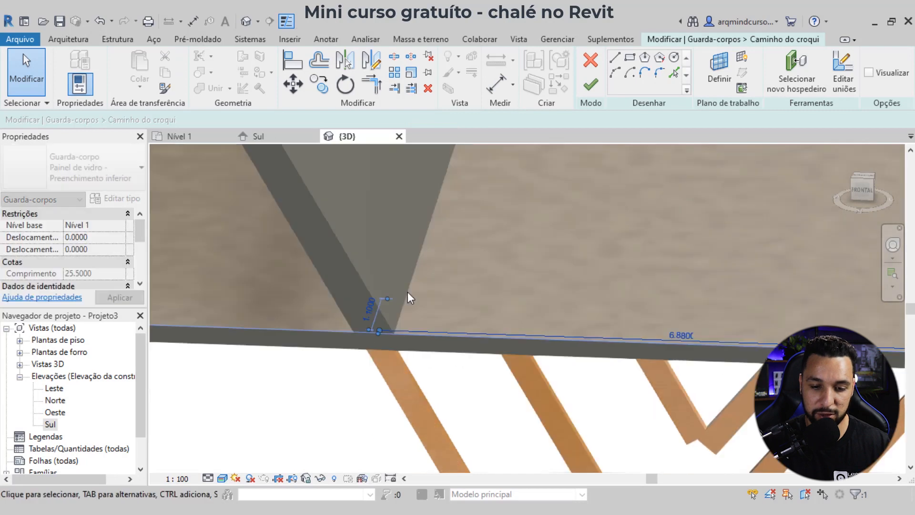
- Extend the rear railing segment's roof-side end into the roof base, to about 6.88 m long
{"action": "middle_click_drag", "start_coordinate": [407, 292], "coordinate": [390, 455]}
{"action": "scroll", "coordinate": [404, 364], "scroll_direction": "down", "scroll_amount": 1}
{"action": "middle_click_drag", "start_coordinate": [405, 362], "coordinate": [453, 253], "text": "shift"}
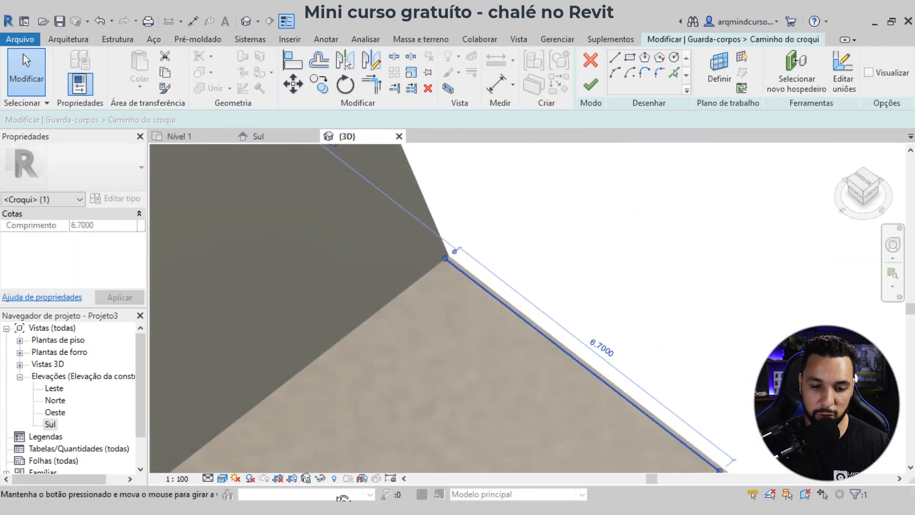
{"action": "scroll", "coordinate": [458, 248], "scroll_direction": "up", "scroll_amount": 4}
{"action": "middle_click_drag", "start_coordinate": [568, 341], "coordinate": [387, 303], "text": "shift"}
{"action": "scroll", "coordinate": [450, 338], "scroll_direction": "down", "scroll_amount": 5}
{"action": "middle_click_drag", "start_coordinate": [555, 350], "coordinate": [444, 352], "text": "shift"}
{"action": "scroll", "coordinate": [510, 351], "scroll_direction": "up", "scroll_amount": 3}
{"action": "scroll", "coordinate": [507, 349], "scroll_direction": "up", "scroll_amount": 5}
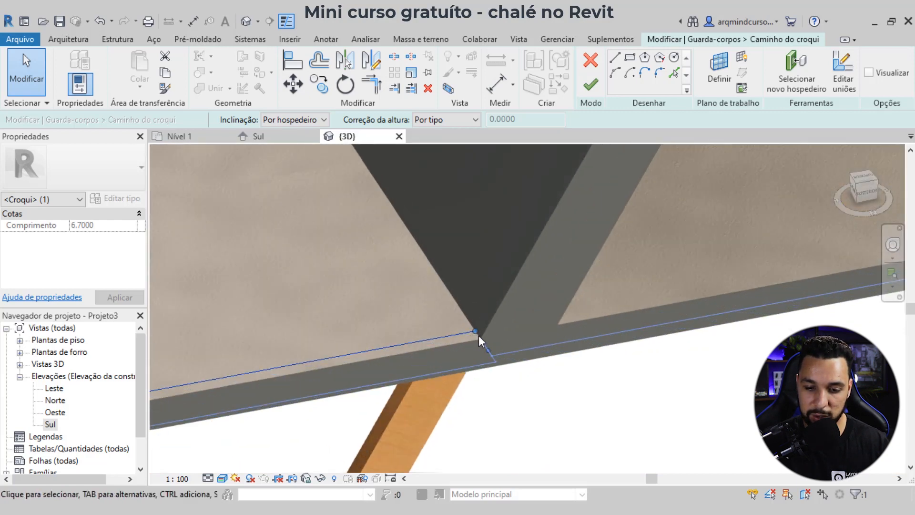
{"action": "left_click_drag", "start_coordinate": [475, 334], "coordinate": [516, 327]}
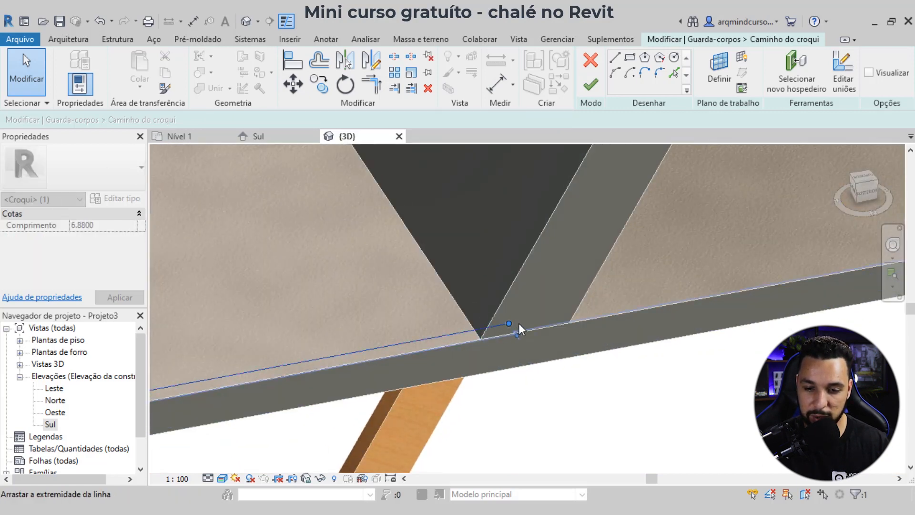
- Finish the railing path edit and check in 3D how both glass railing ends meet the roof
{"action": "left_click", "coordinate": [590, 84]}
{"action": "left_click", "coordinate": [520, 423]}
{"action": "scroll", "coordinate": [510, 339], "scroll_direction": "down", "scroll_amount": 6}
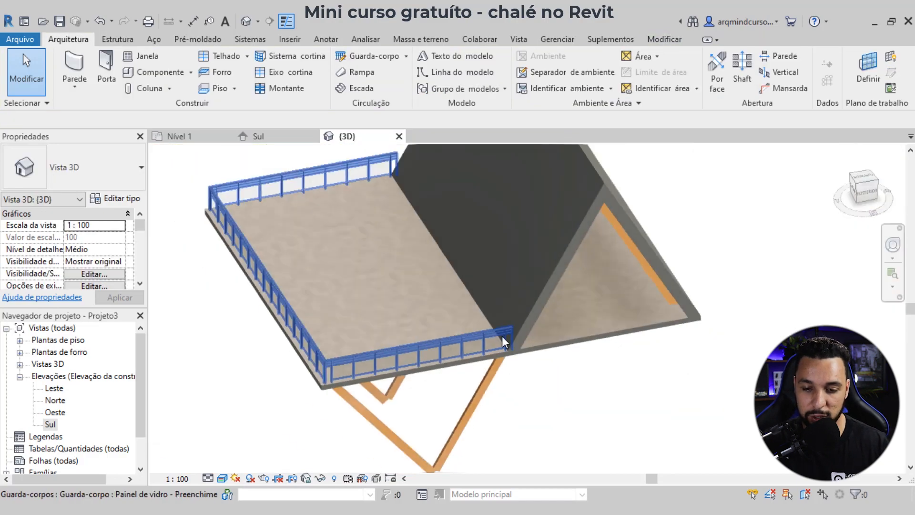
{"action": "scroll", "coordinate": [332, 343], "scroll_direction": "down", "scroll_amount": 3}
{"action": "middle_click_drag", "start_coordinate": [333, 343], "coordinate": [564, 302], "text": "shift"}
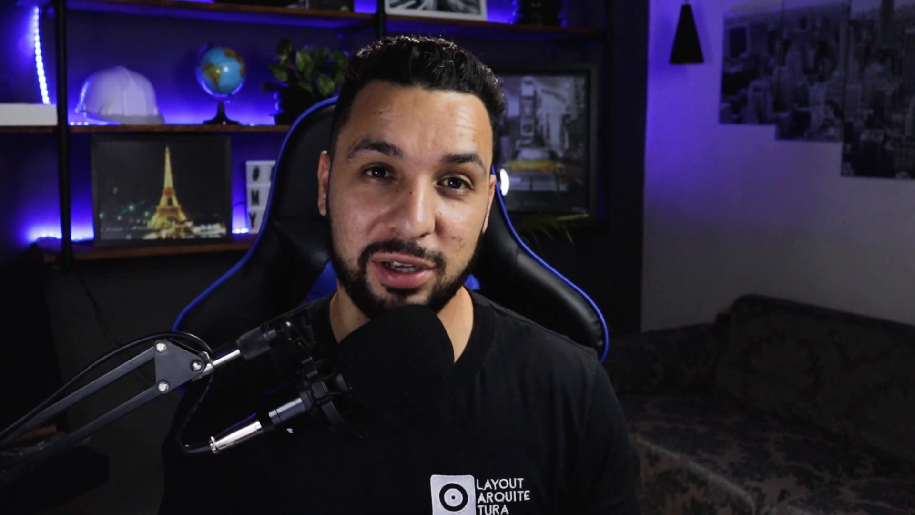